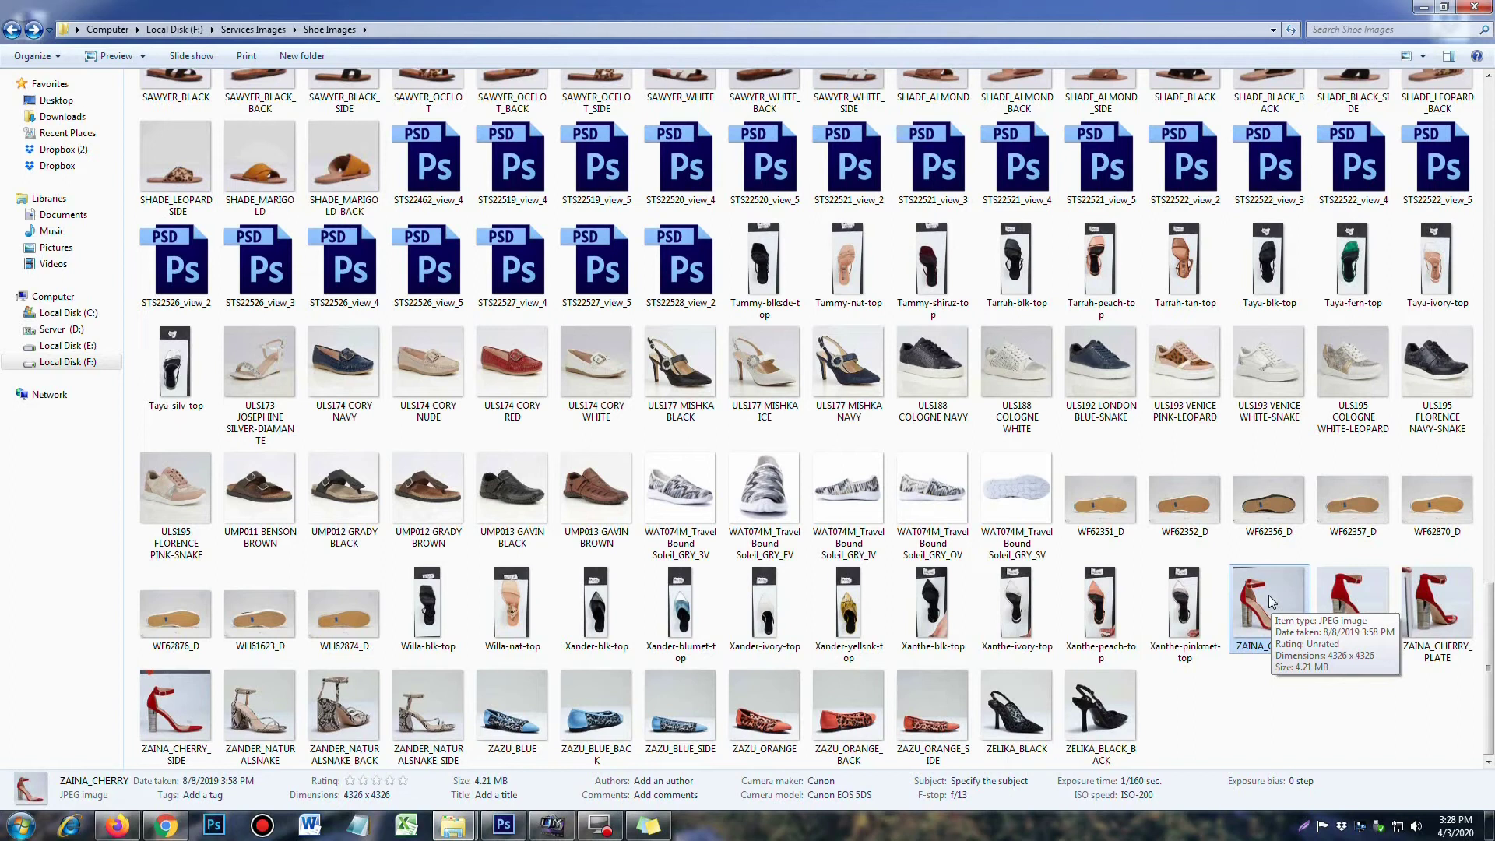
# Step: Drag the ZAINA_CHERRY sandal image from the Shoe Images folder onto Photoshop
pyautogui.moveTo(1272, 601); pyautogui.dragTo(503, 820)
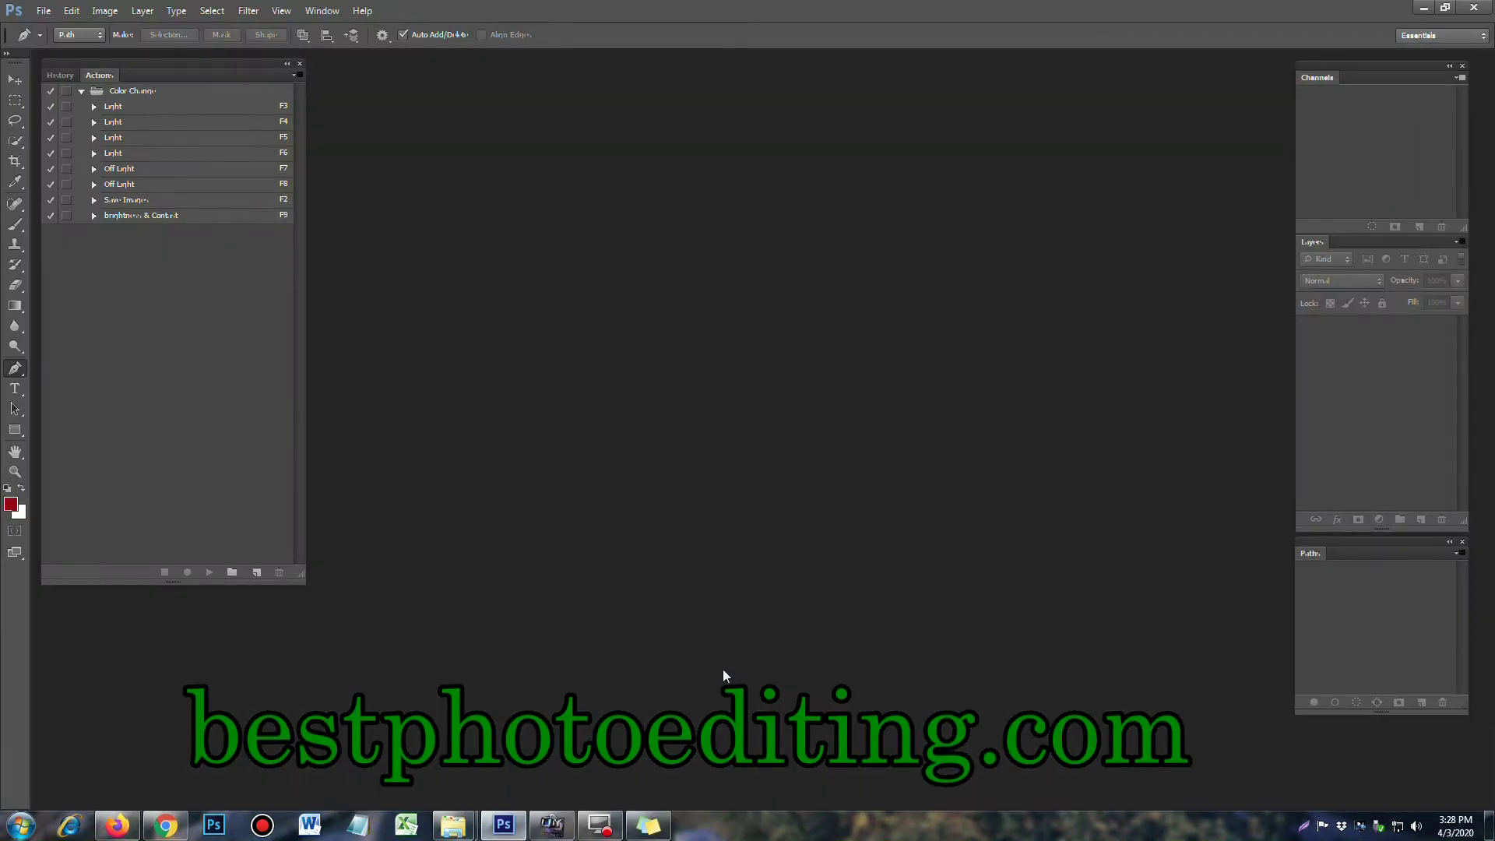
# Step: Open the ZAINA_CHERRY photo, magnify the clear toe strap, and delete the old Path 1
pyautogui.moveTo(503, 819); pyautogui.dragTo(707, 681)
pyautogui.click(831, 634)
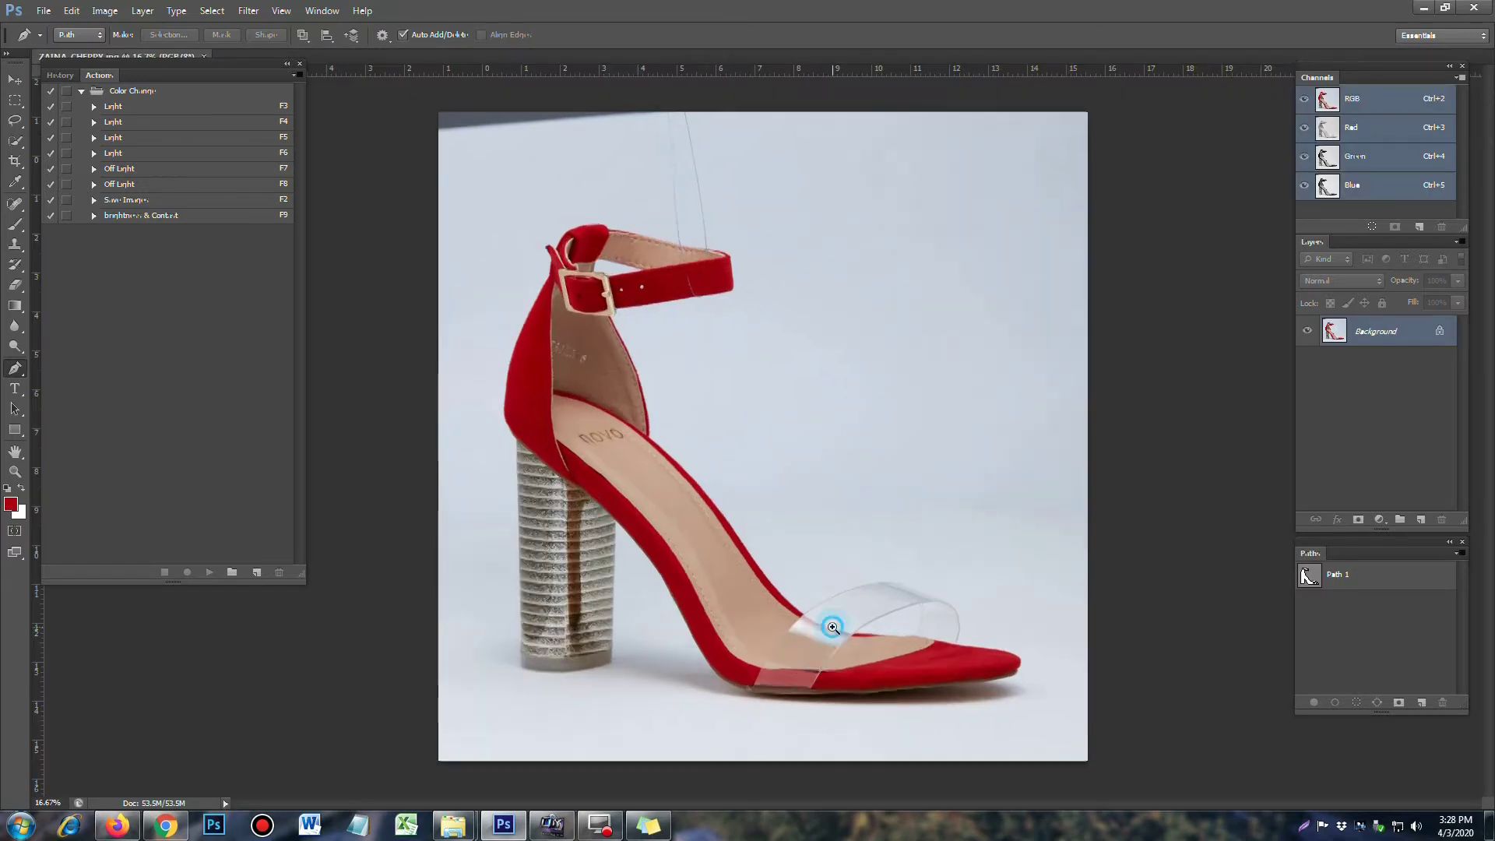
pyautogui.click(824, 670)
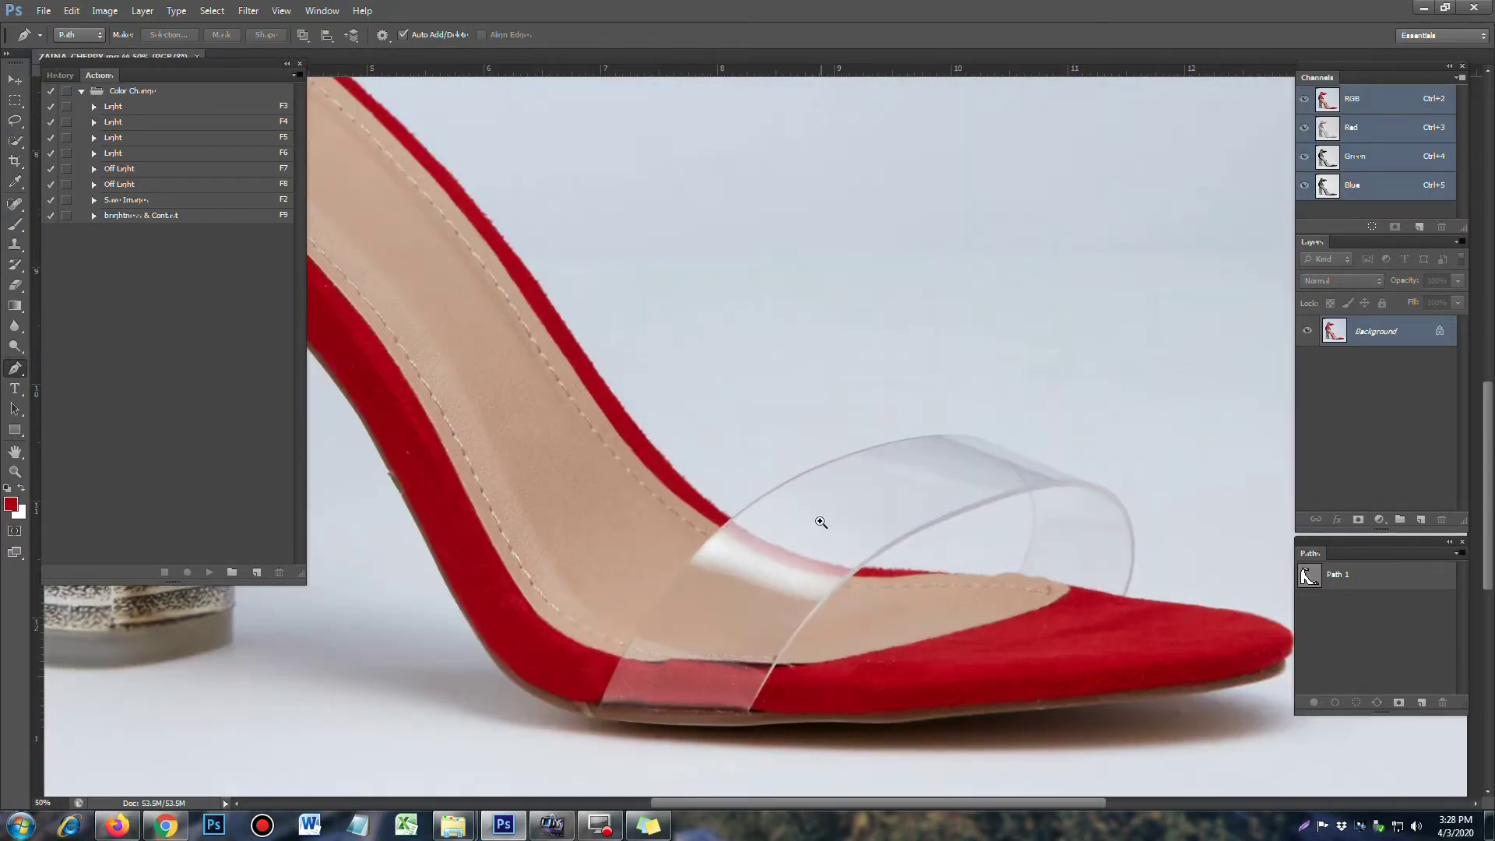
pyautogui.click(824, 524)
pyautogui.click(775, 574)
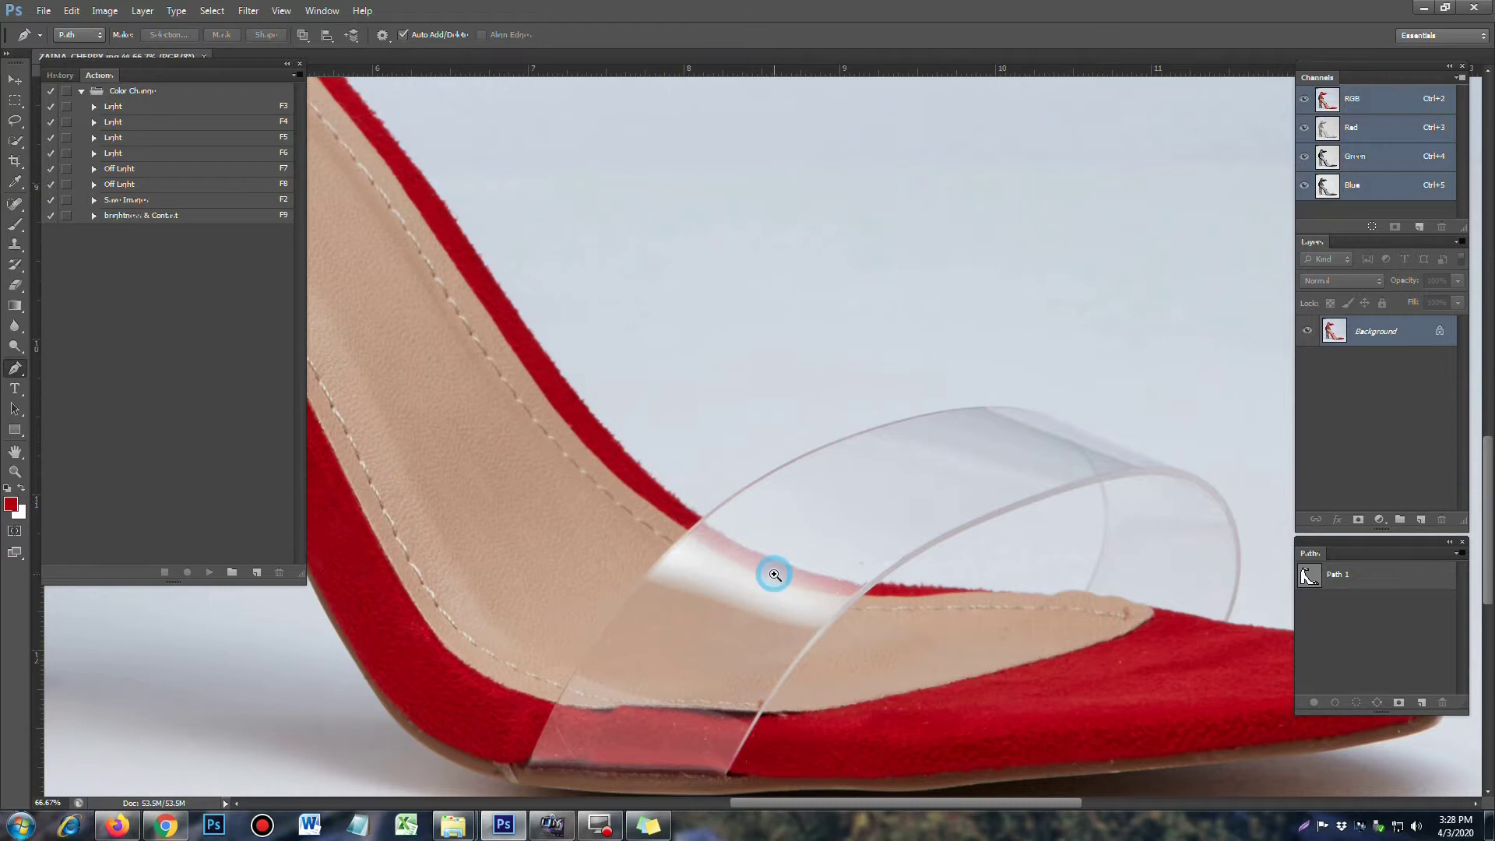
pyautogui.click(764, 533)
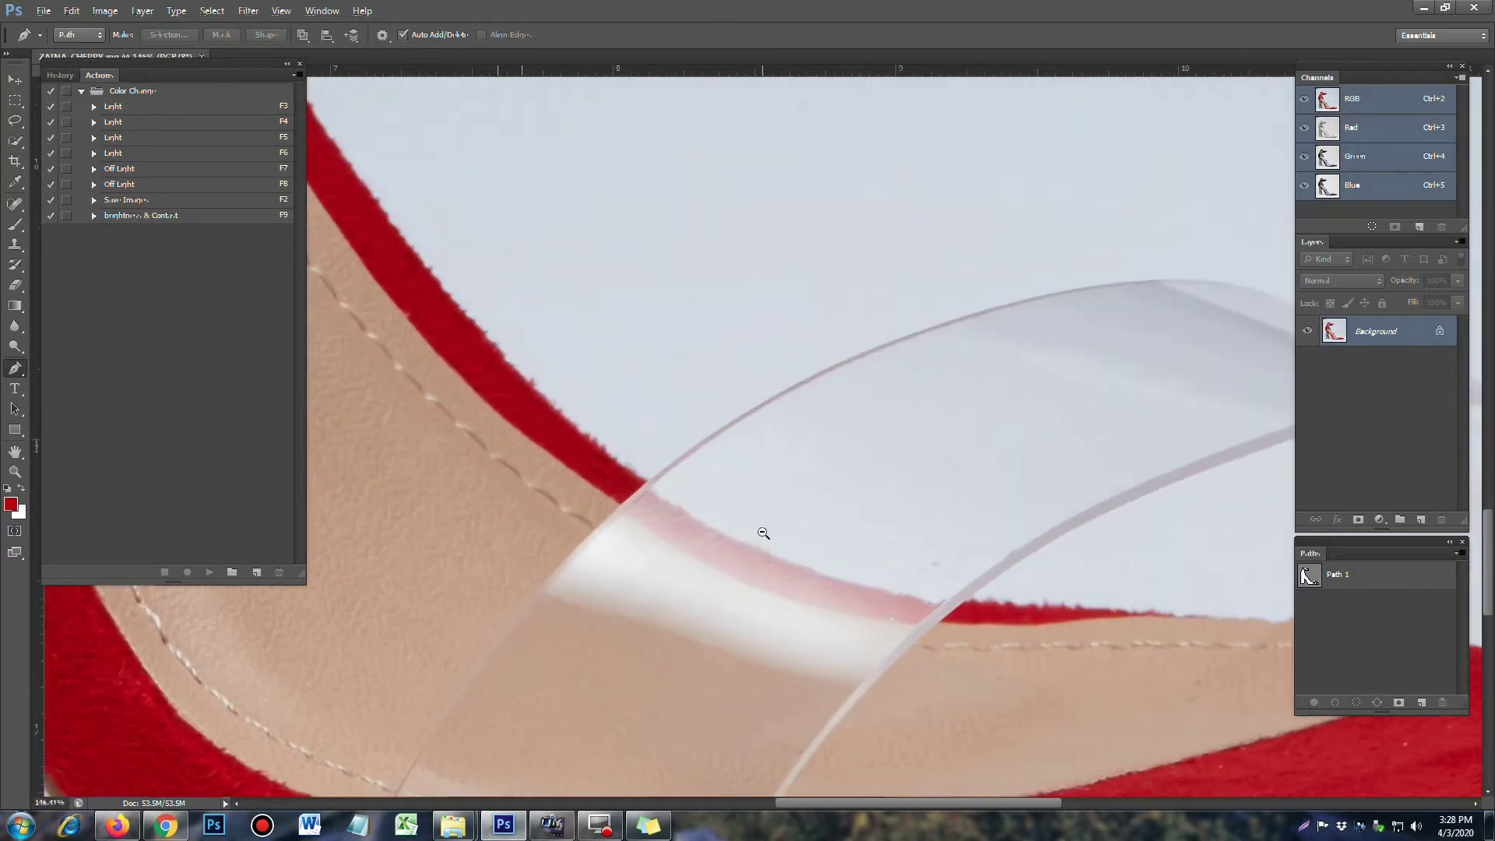
pyautogui.scroll(1, 763, 534)
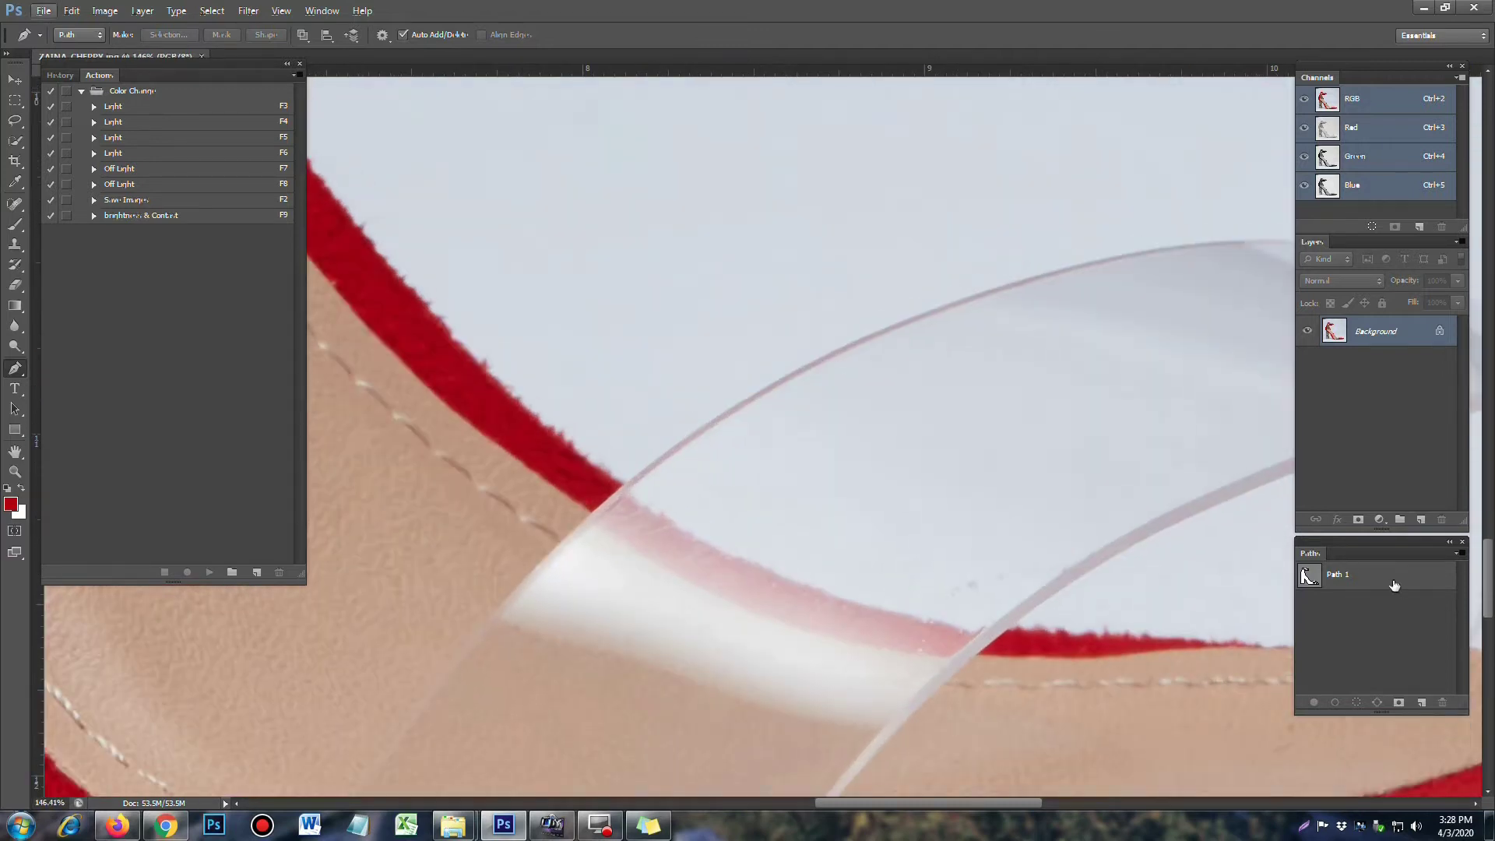
pyautogui.moveTo(1394, 584); pyautogui.dragTo(1443, 701)
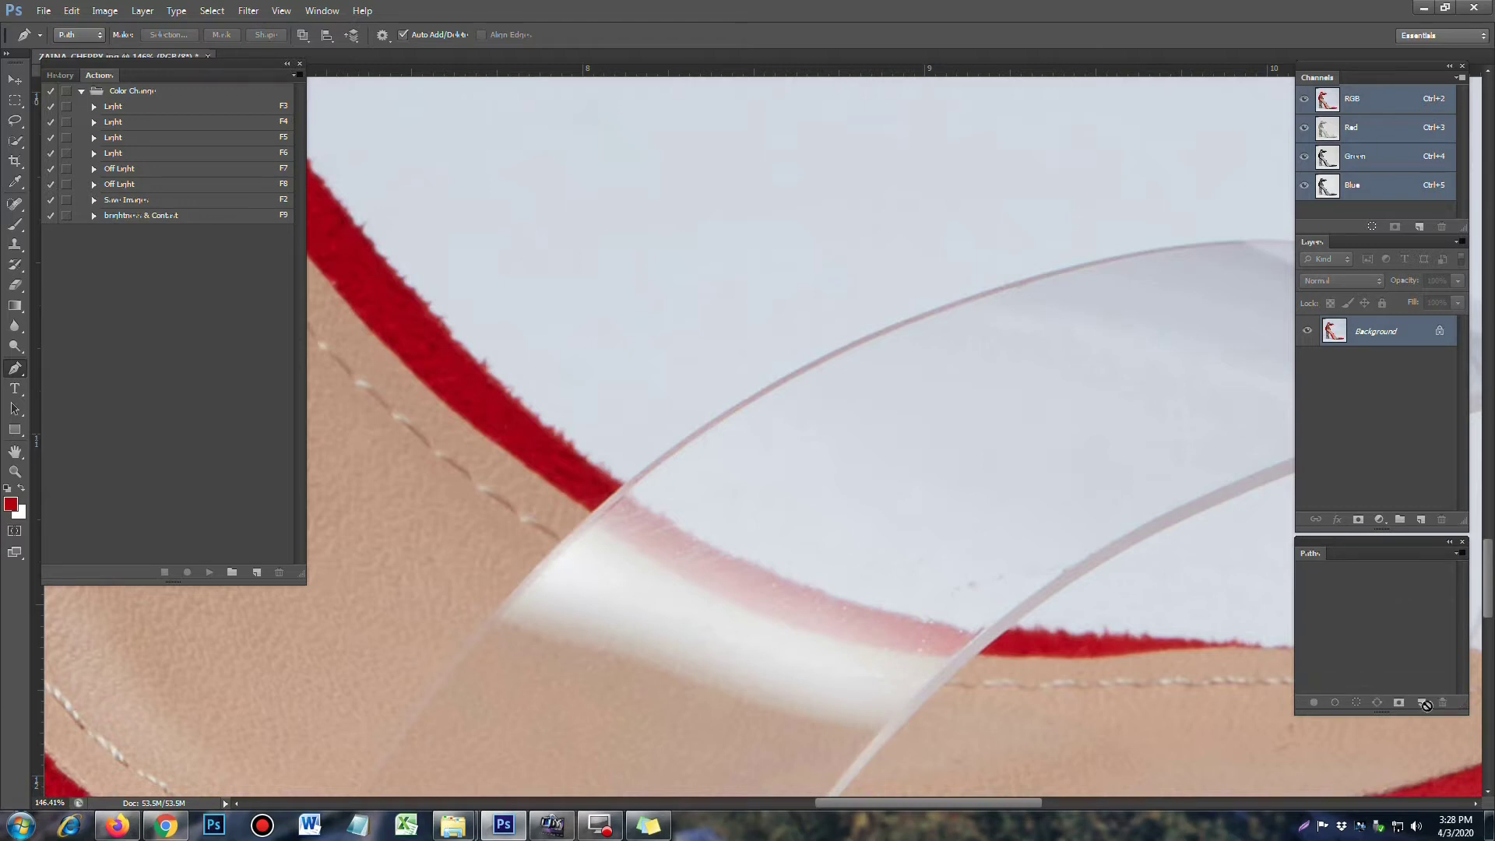
# Step: Create a new empty path and place the first curved anchors at the clear strap's edge
pyautogui.click(1419, 703)
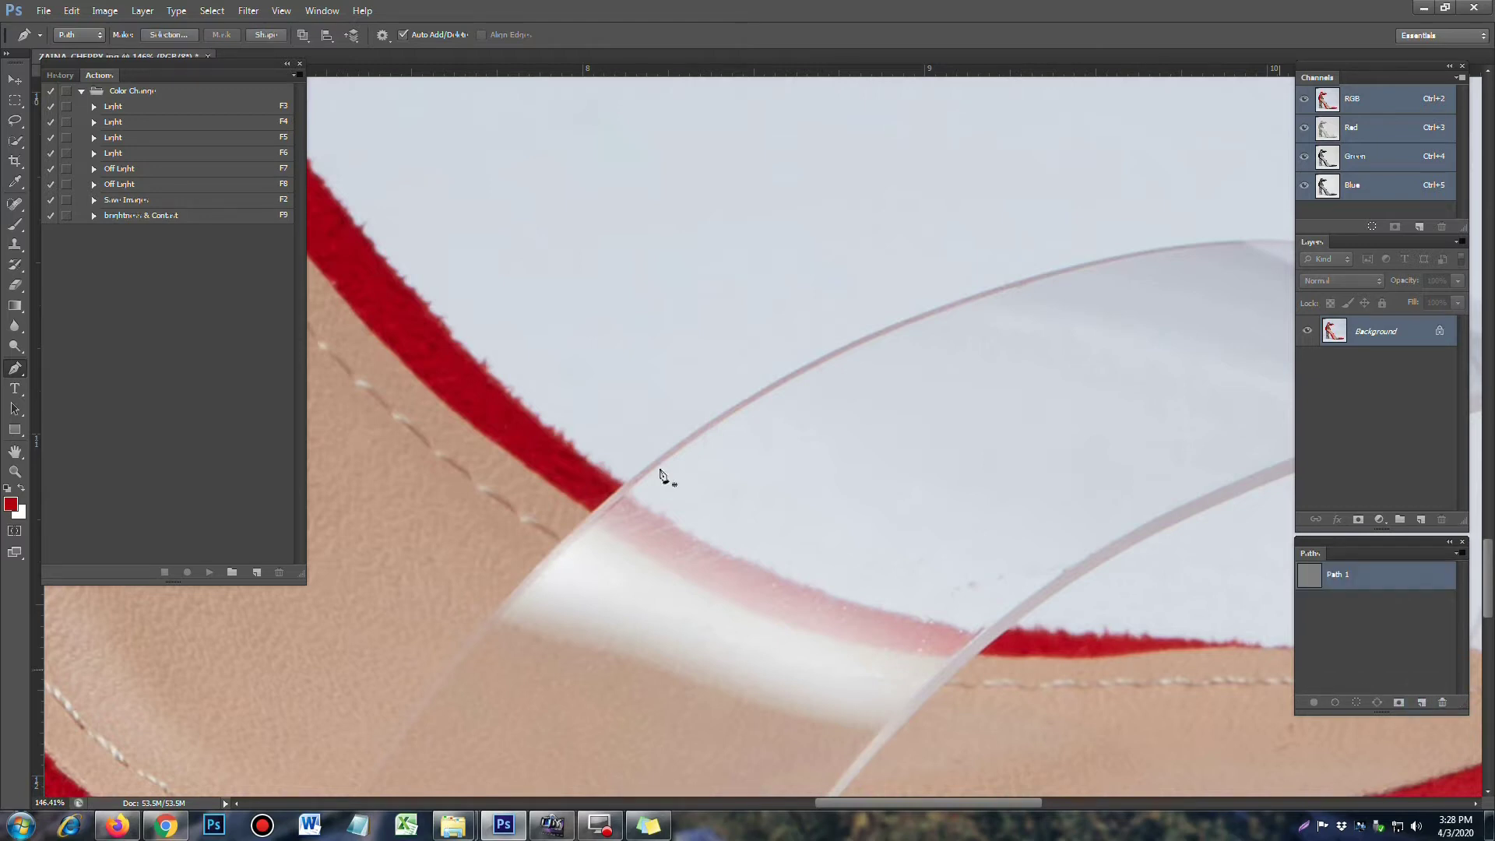
pyautogui.scroll(2, 623, 505)
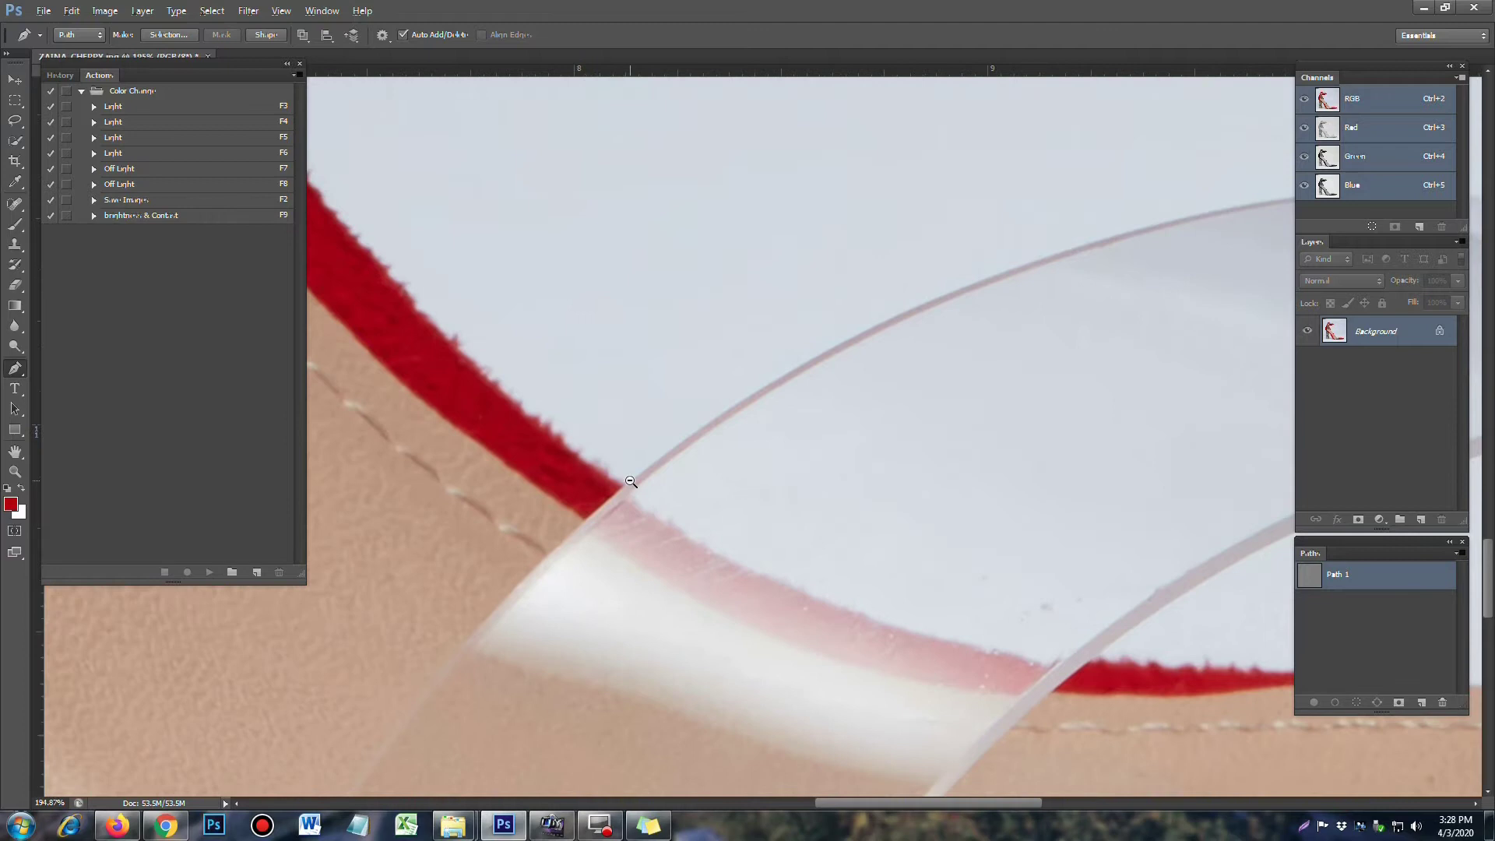
pyautogui.click(625, 489)
pyautogui.moveTo(860, 324); pyautogui.dragTo(839, 335)
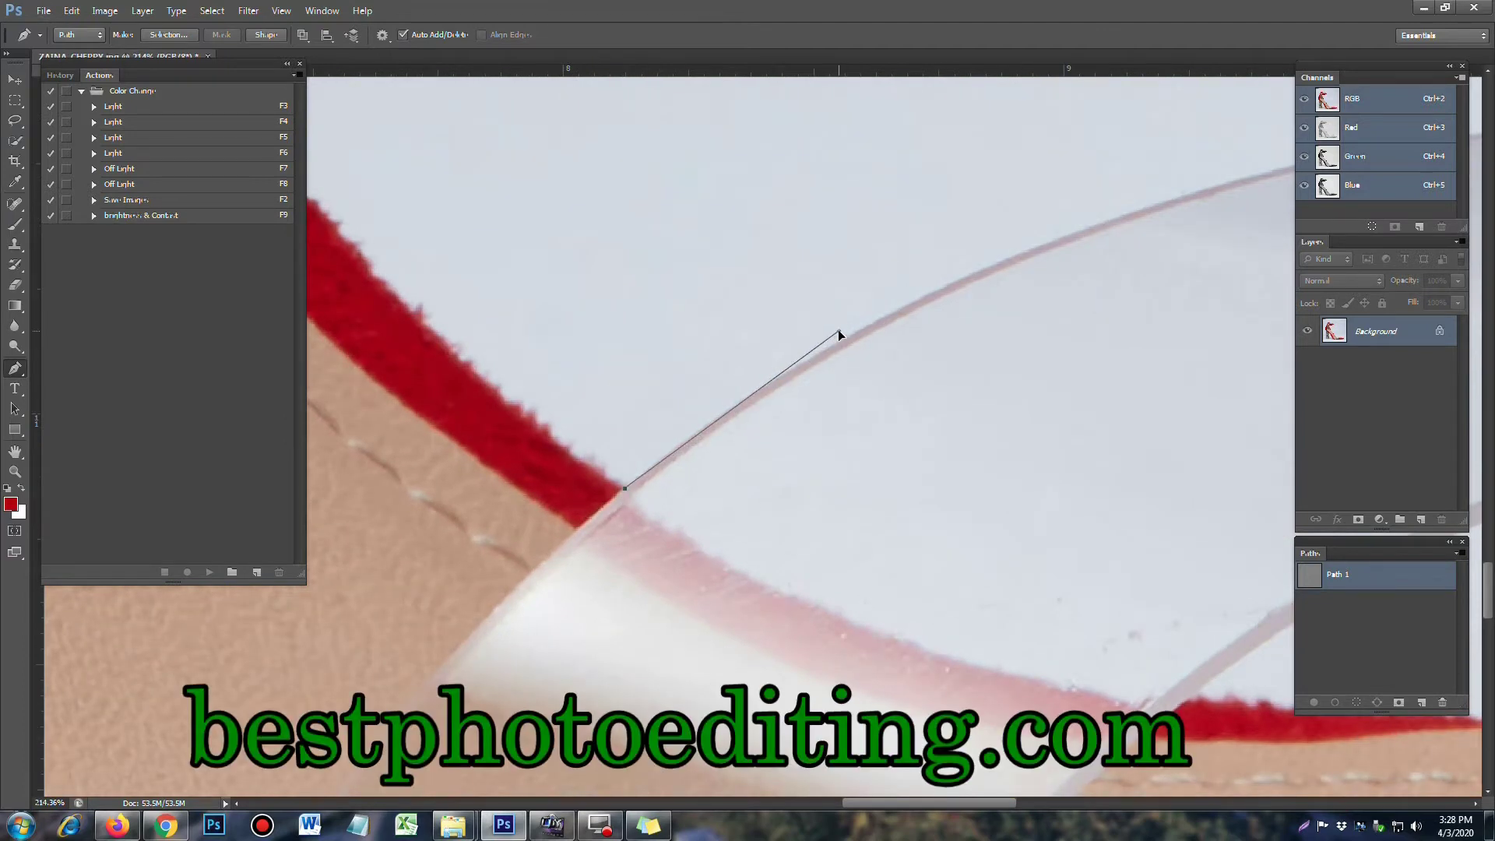
# Step: Continue curved anchors along the strap's top edge to where it bends down
pyautogui.moveTo(1085, 230)
pyautogui.mouseDown()
pyautogui.moveTo(705, 383)
pyautogui.moveTo(905, 311)
pyautogui.mouseUp()
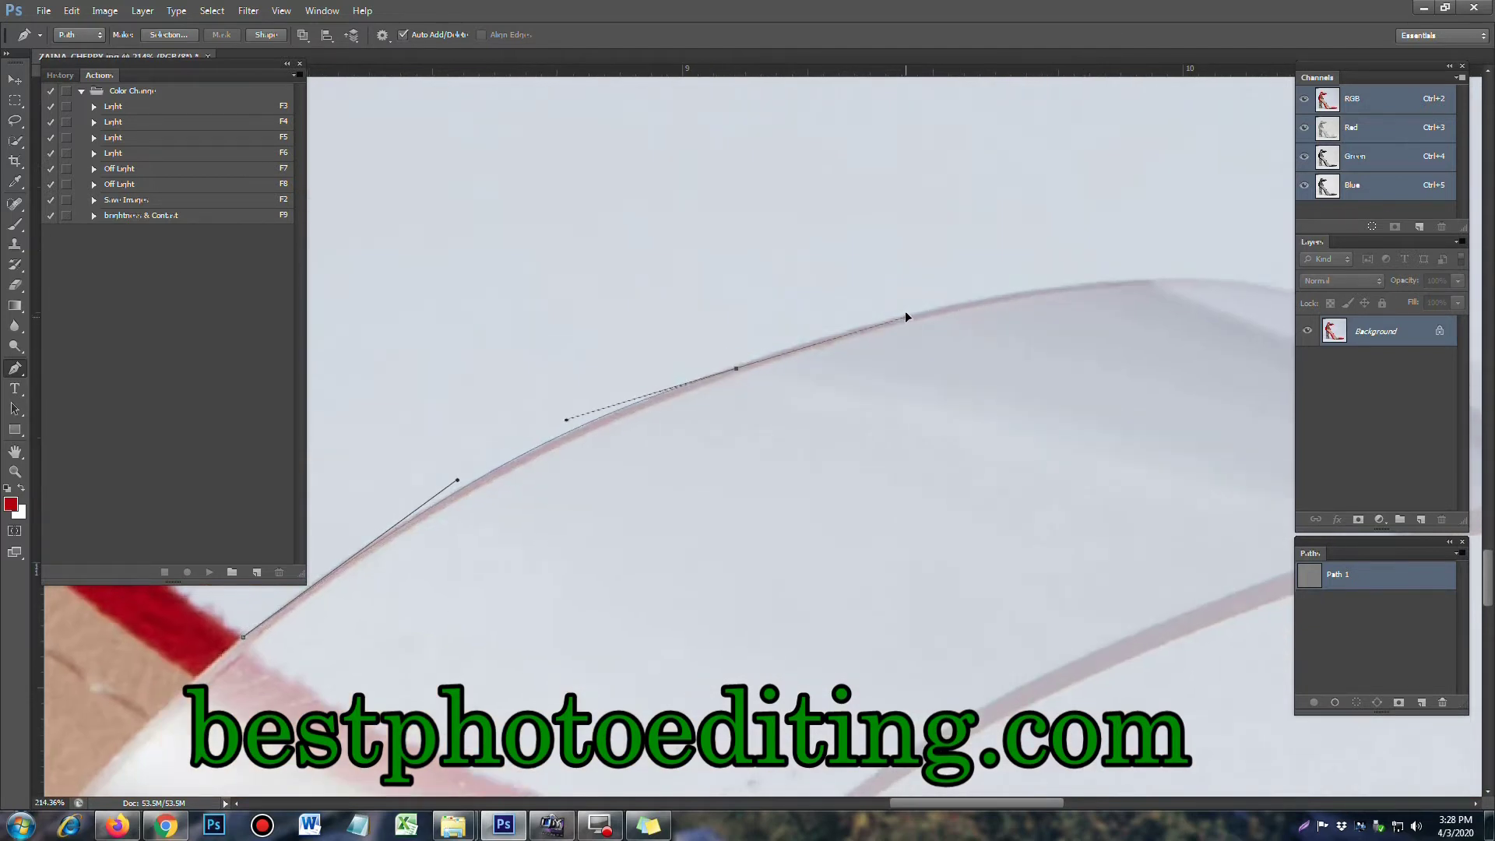
pyautogui.moveTo(1030, 303); pyautogui.dragTo(622, 376)
pyautogui.moveTo(737, 338); pyautogui.dragTo(825, 331)
pyautogui.moveTo(990, 363); pyautogui.dragTo(1092, 394)
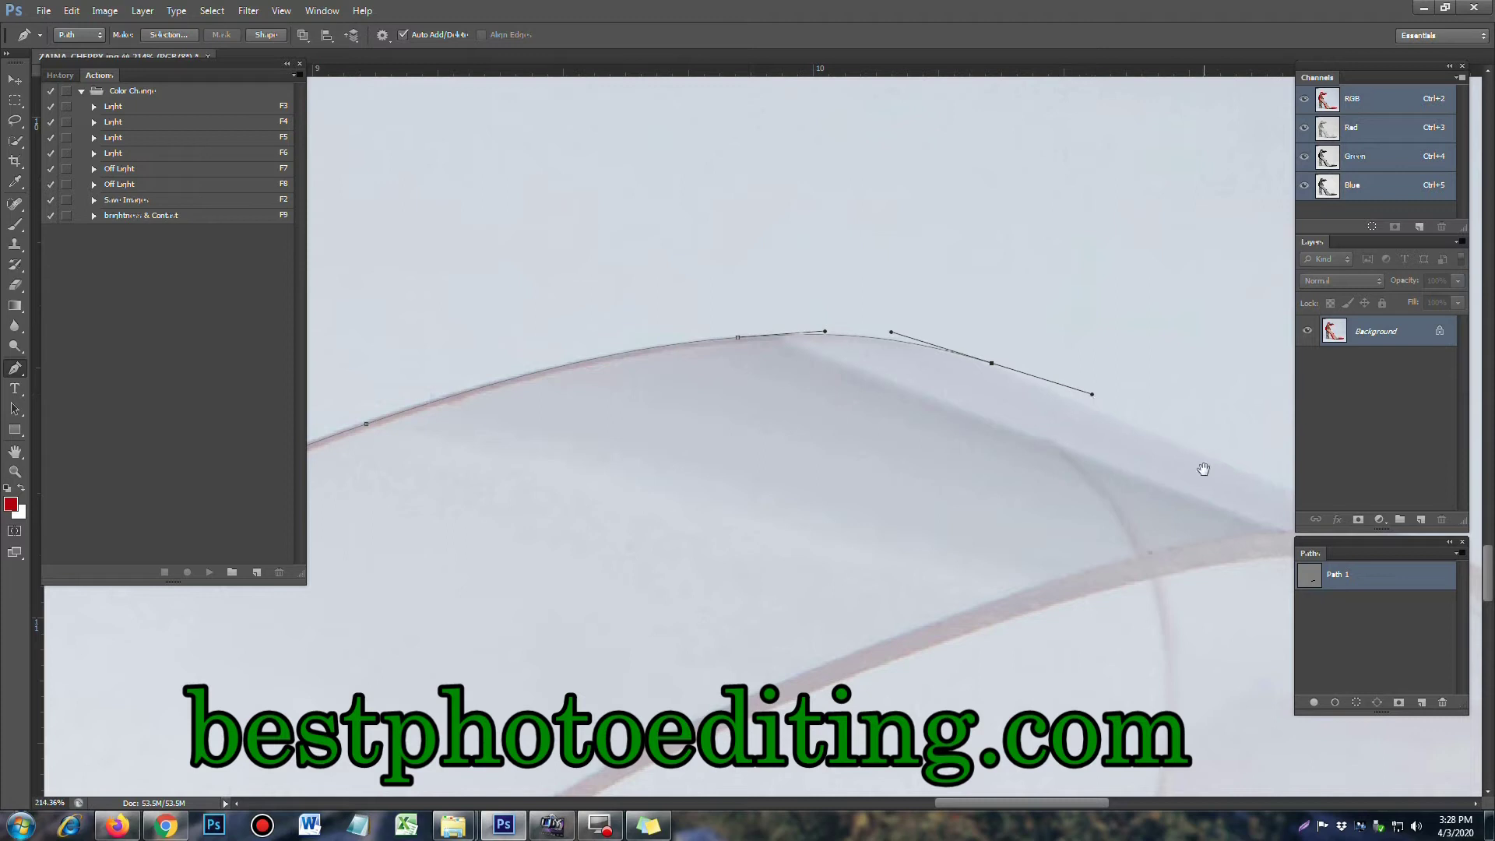
pyautogui.moveTo(1204, 469); pyautogui.dragTo(883, 322)
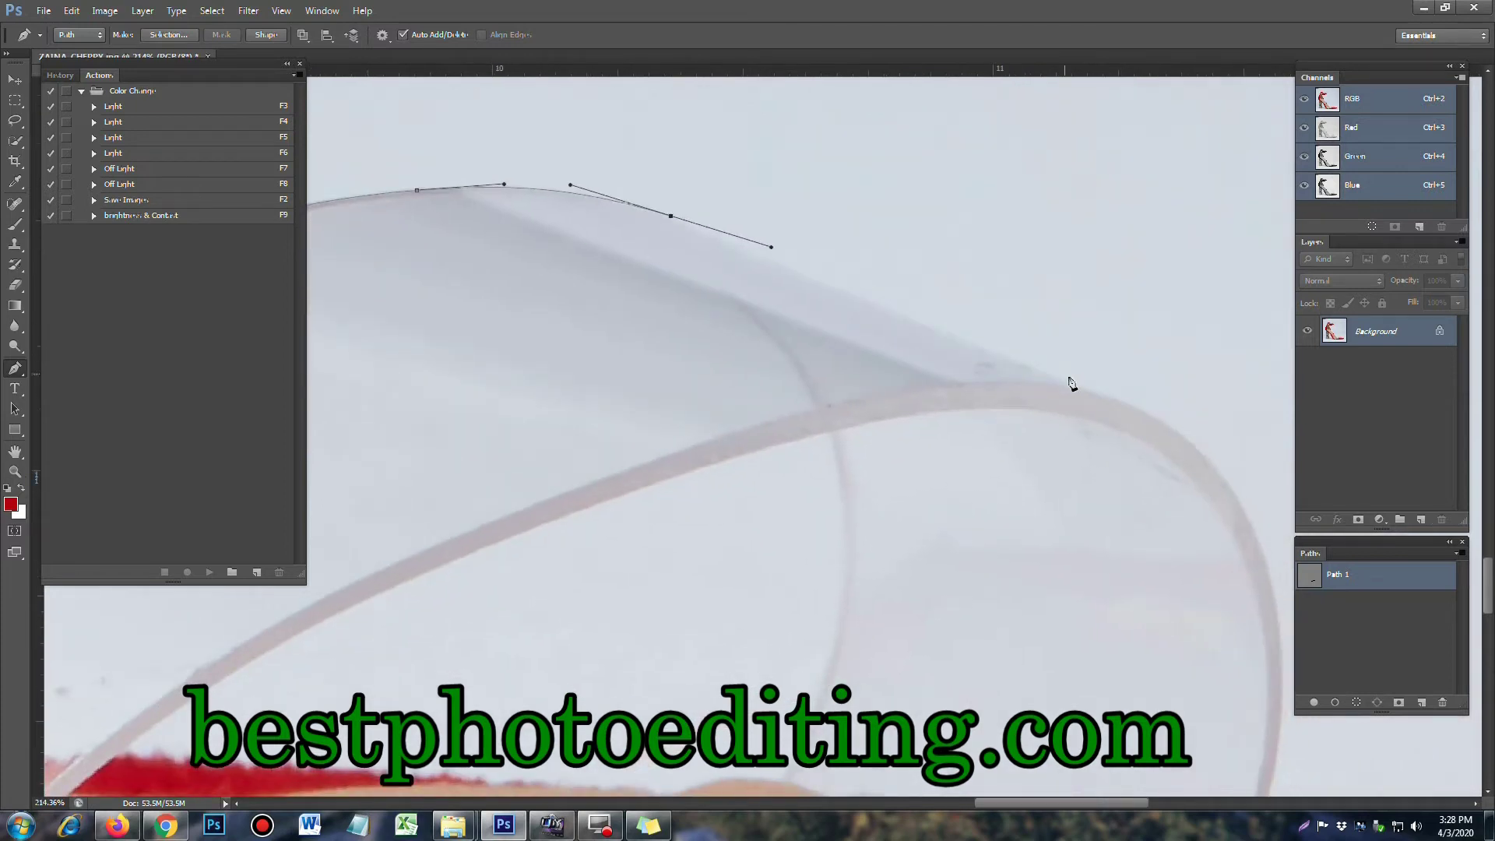
pyautogui.moveTo(1087, 393); pyautogui.dragTo(1133, 405)
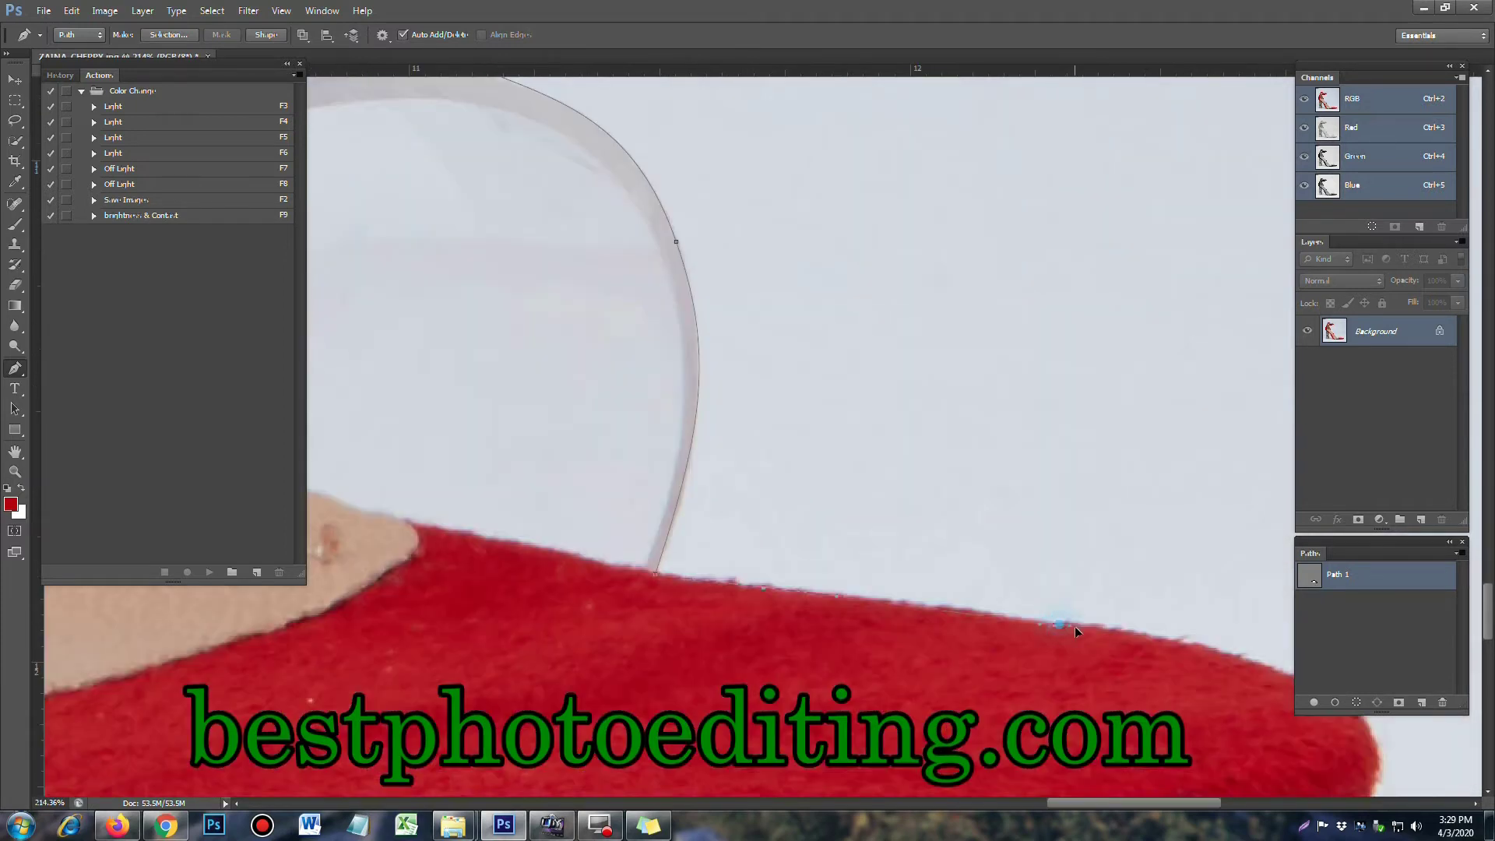
# Step: Trace the path around the red toe to its tip, undoing one misplaced segment
pyautogui.moveTo(1233, 667); pyautogui.dragTo(970, 580)
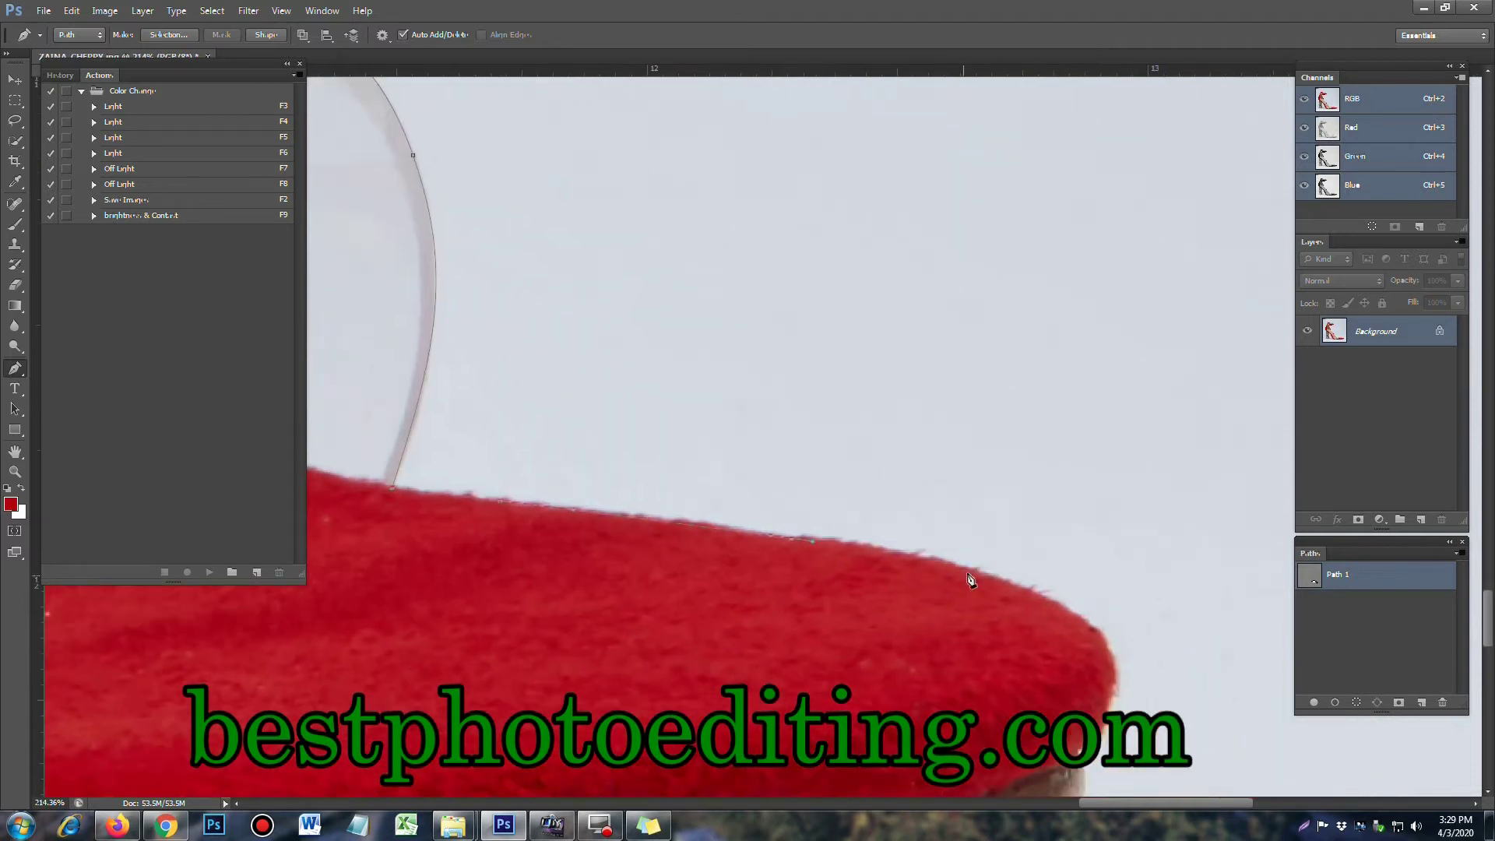
pyautogui.moveTo(1057, 604); pyautogui.dragTo(1102, 637)
pyautogui.hotkey('ctrl', 'z')
pyautogui.moveTo(1040, 593); pyautogui.dragTo(1052, 594)
pyautogui.moveTo(1104, 640); pyautogui.dragTo(1116, 656)
pyautogui.moveTo(1079, 770); pyautogui.dragTo(1040, 369)
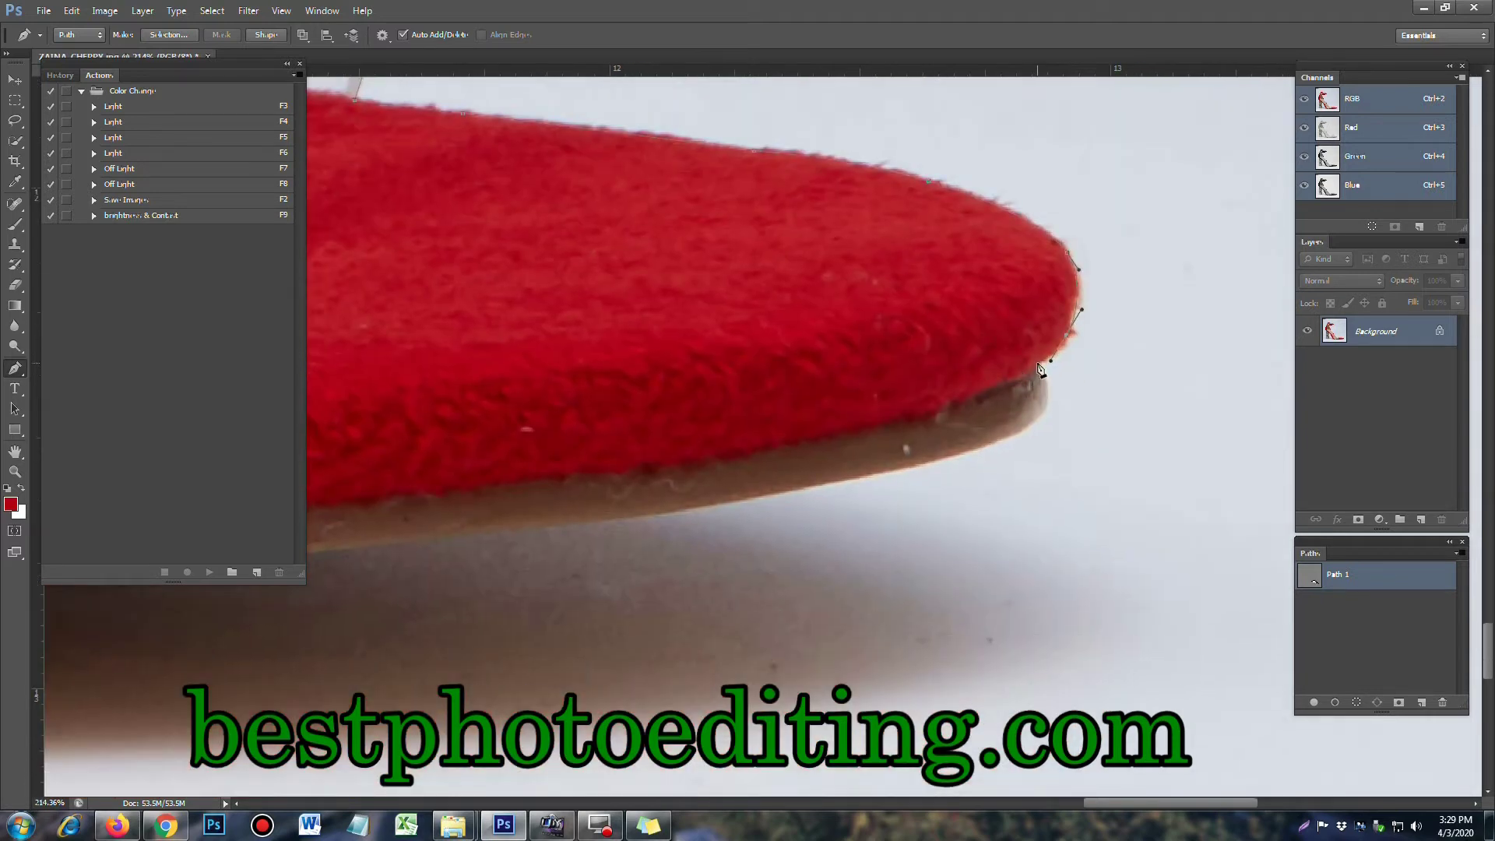
pyautogui.click(1002, 439)
# Step: Continue the path along the underside of the red sole
pyautogui.moveTo(641, 522); pyautogui.dragTo(1077, 456)
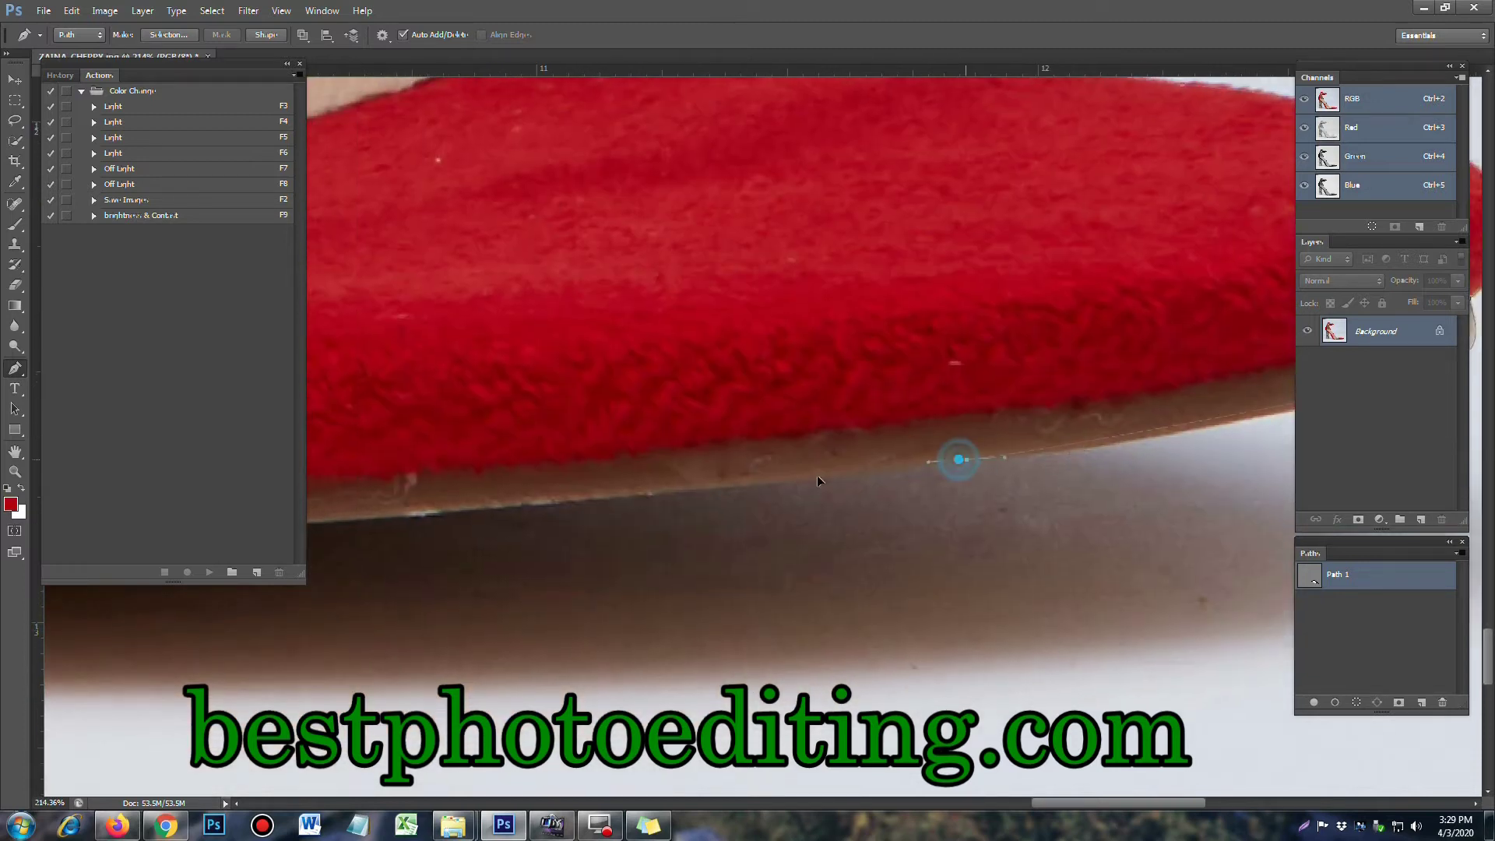
pyautogui.click(698, 490)
pyautogui.moveTo(698, 493)
pyautogui.mouseDown()
pyautogui.moveTo(1069, 395)
pyautogui.moveTo(790, 420)
pyautogui.mouseUp()
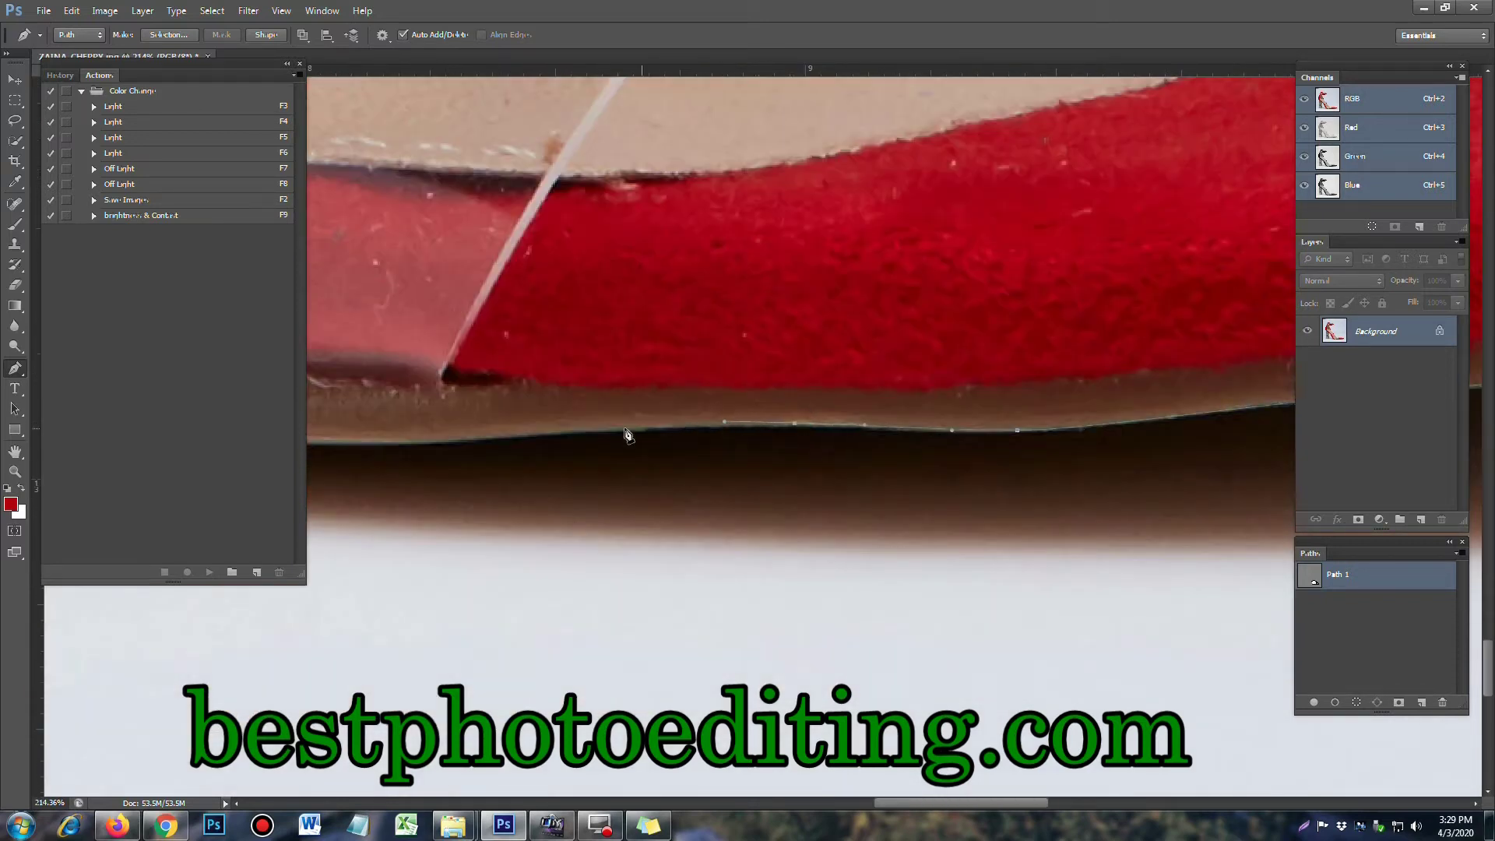
pyautogui.moveTo(518, 433)
pyautogui.mouseDown()
pyautogui.moveTo(436, 443)
pyautogui.moveTo(969, 436)
pyautogui.moveTo(642, 415)
pyautogui.mouseUp()
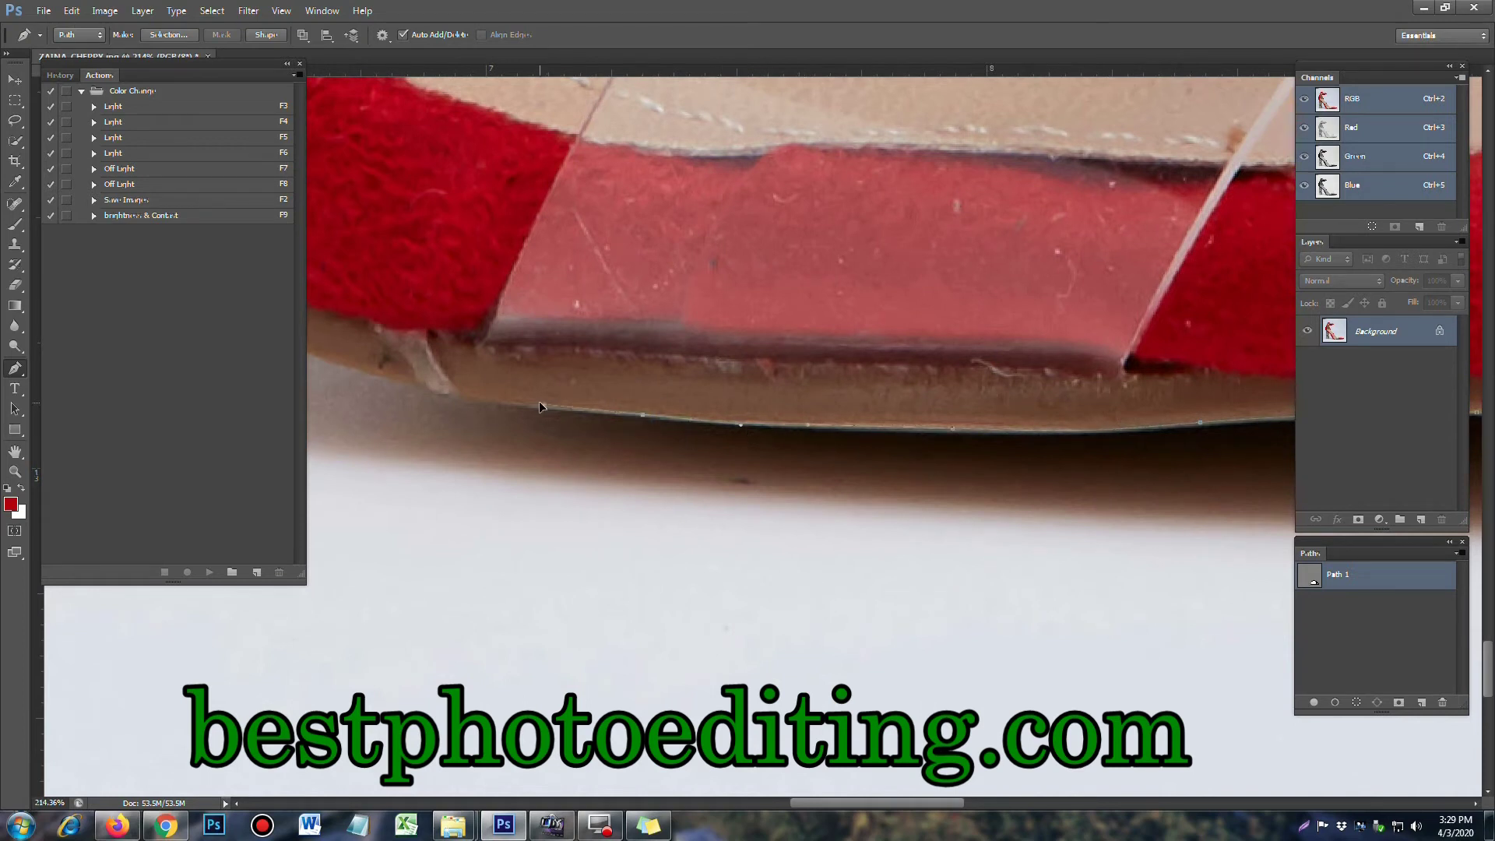
pyautogui.moveTo(487, 402); pyautogui.dragTo(993, 483)
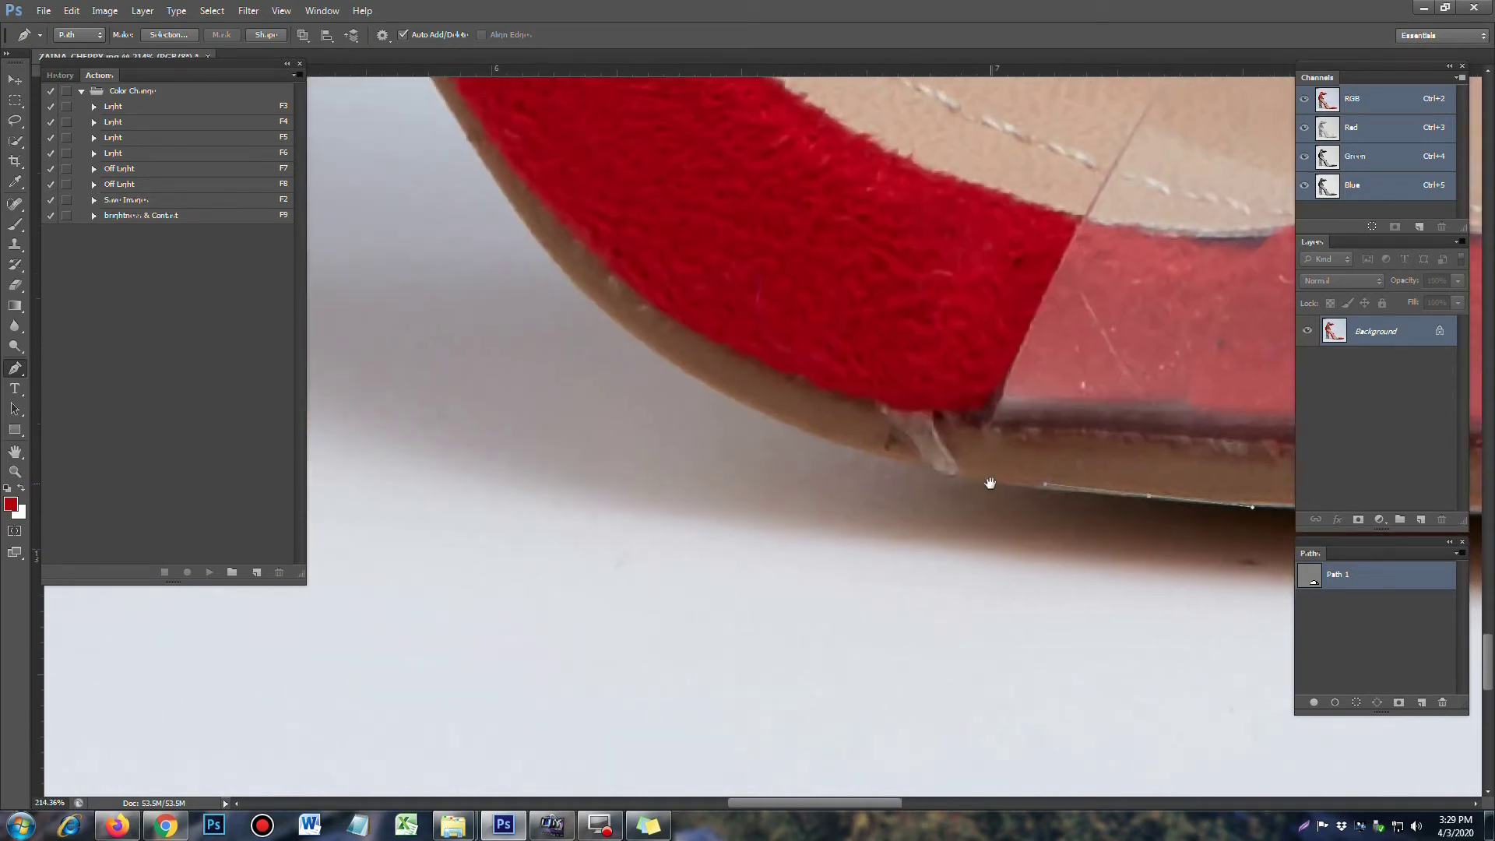
pyautogui.click(884, 462)
# Step: Carry the path up the red edge toward the heel with a curved segment
pyautogui.click(690, 378)
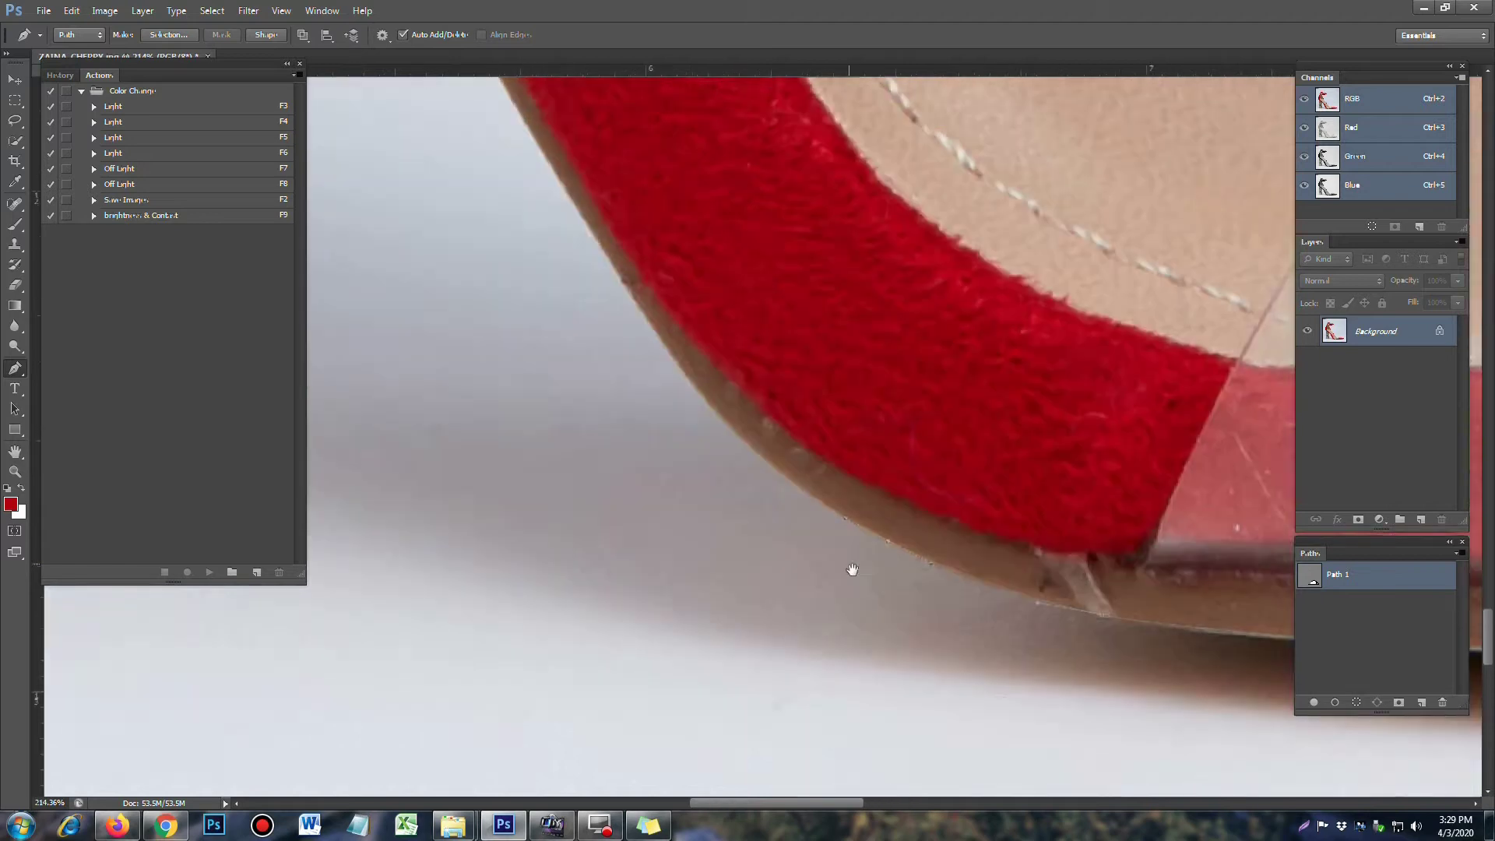
pyautogui.moveTo(546, 265); pyautogui.dragTo(828, 552)
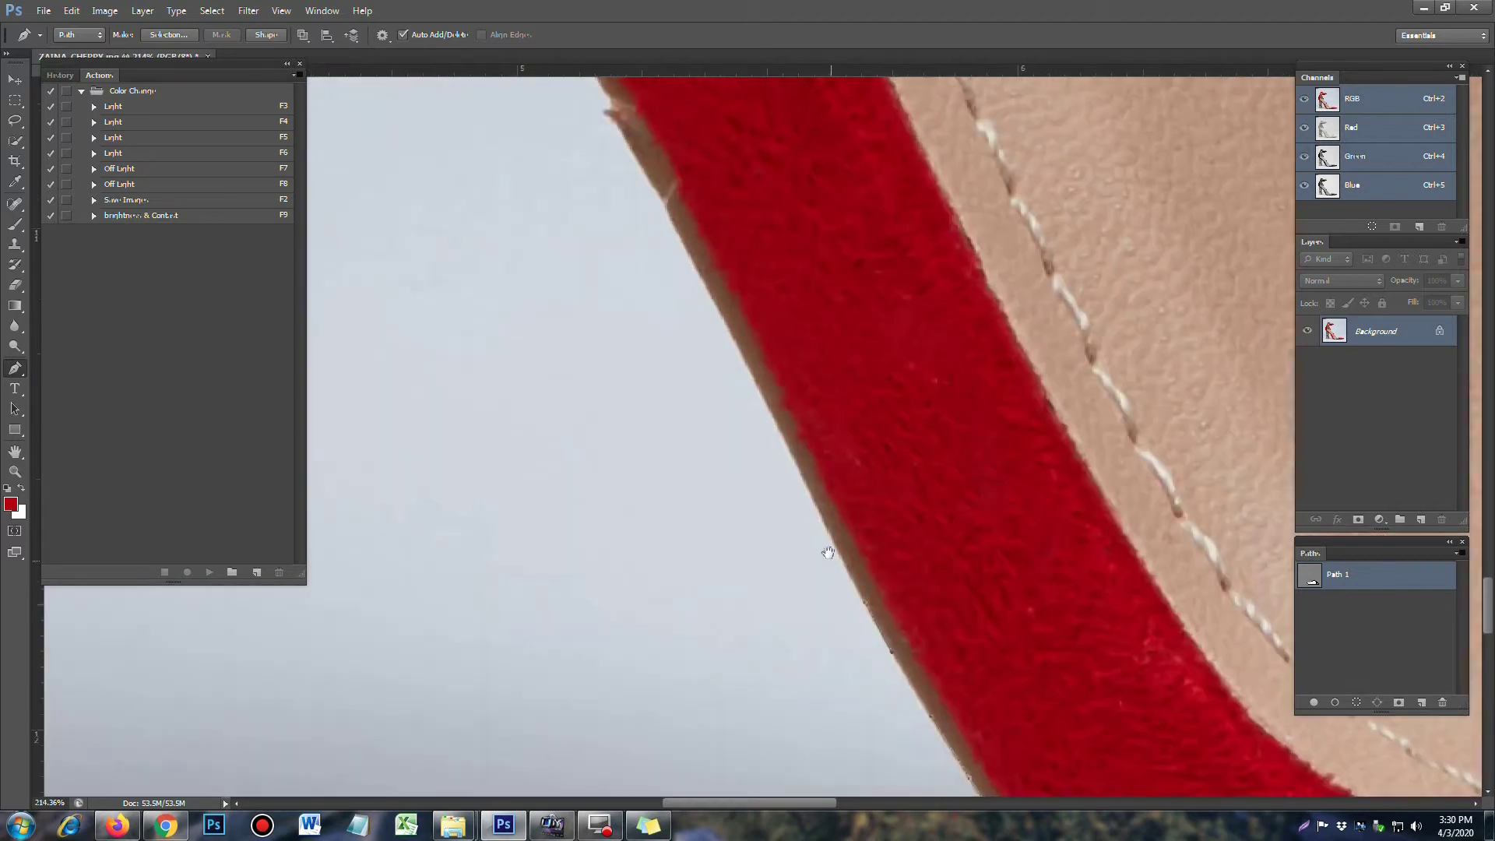
pyautogui.click(751, 378)
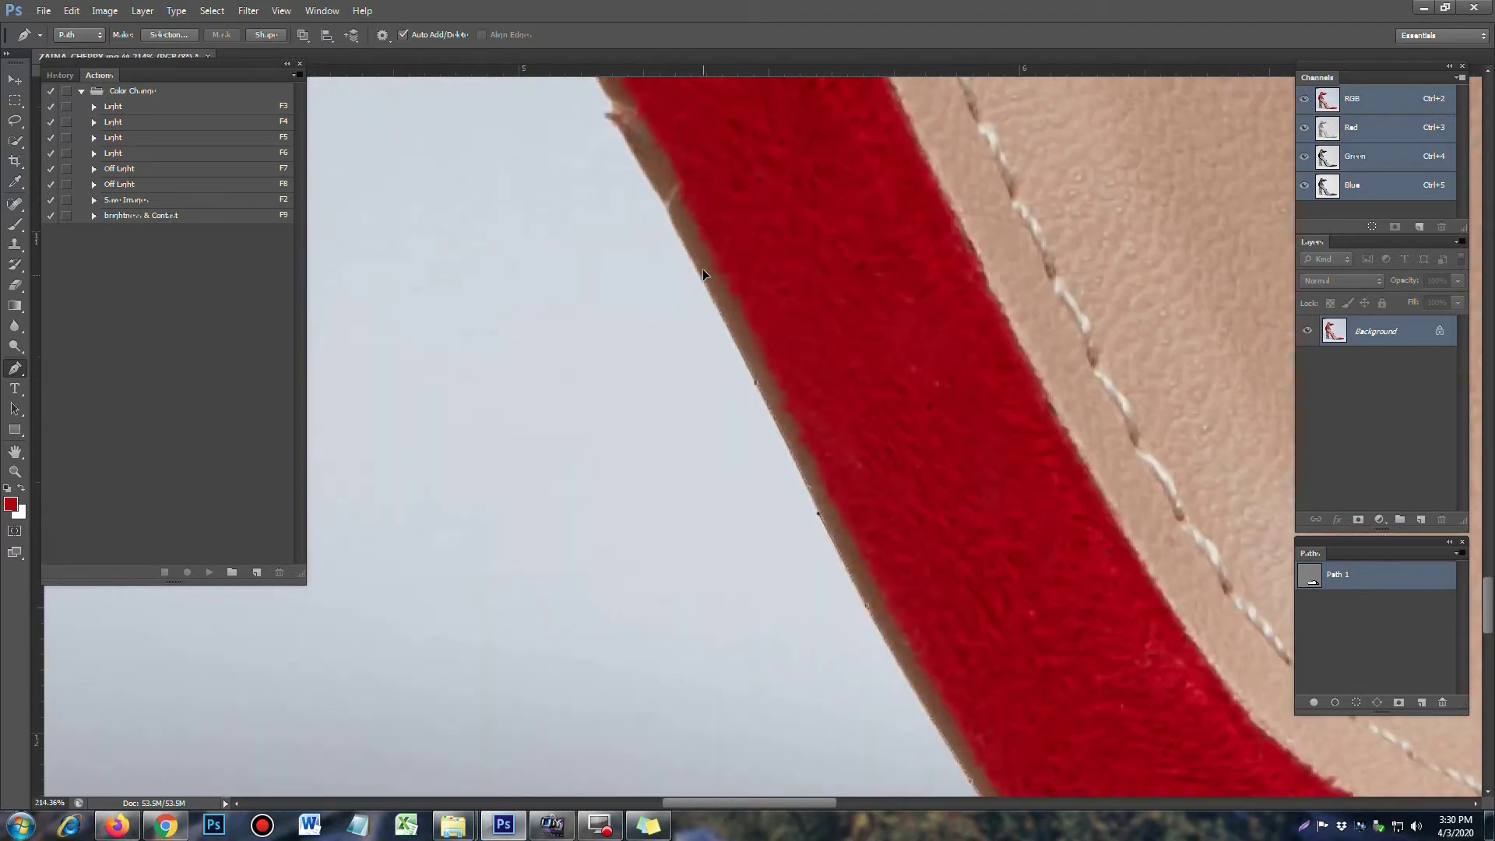
pyautogui.moveTo(703, 282); pyautogui.dragTo(702, 274)
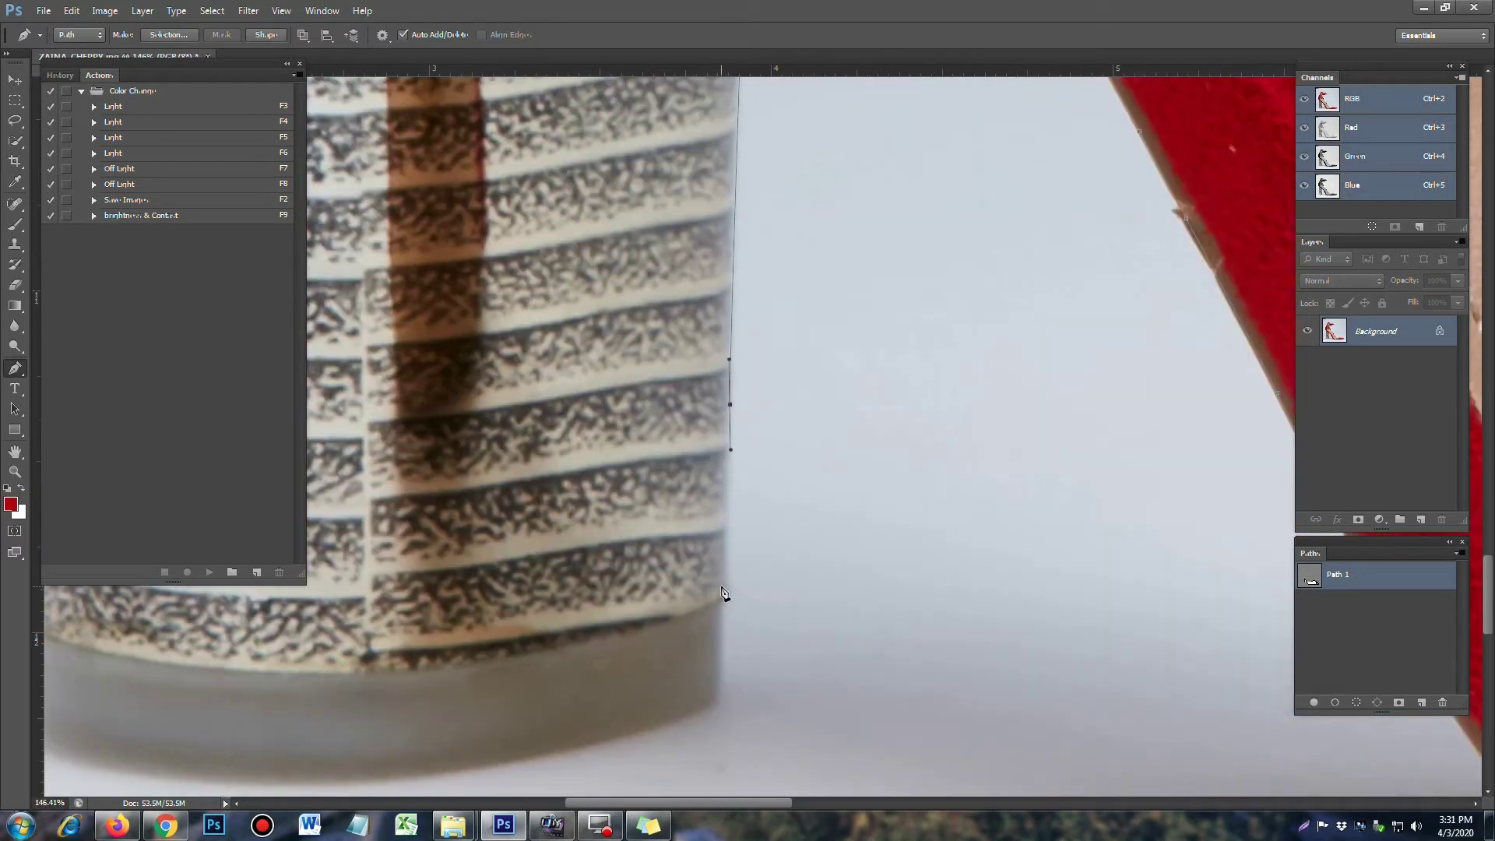
# Step: Curve the path down the heel's side and around its rounded base
pyautogui.click(727, 584)
pyautogui.moveTo(719, 686)
pyautogui.mouseDown()
pyautogui.moveTo(717, 701)
pyautogui.moveTo(861, 457)
pyautogui.mouseUp()
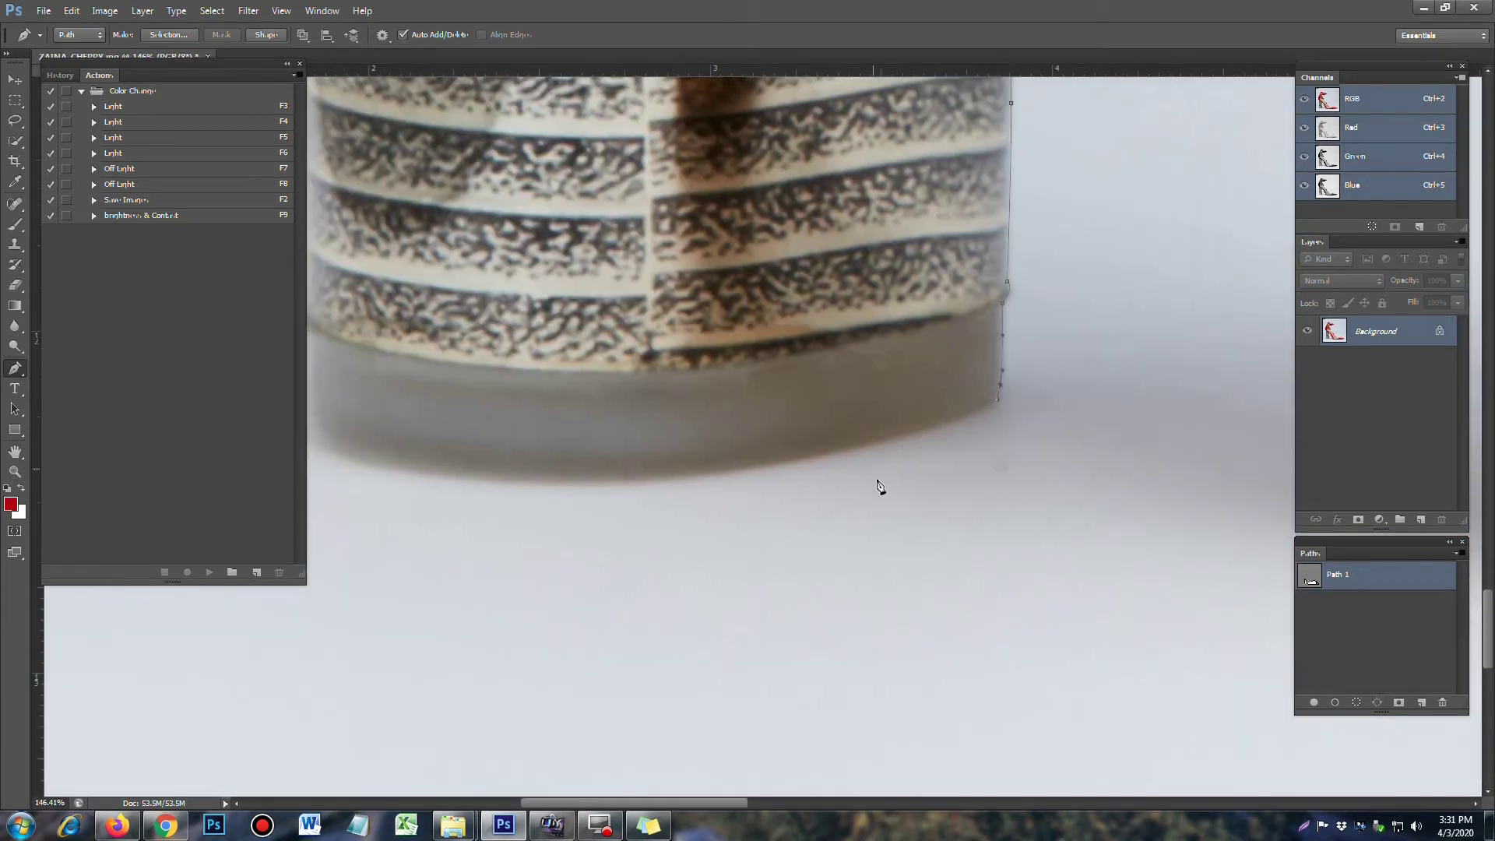
pyautogui.moveTo(936, 427); pyautogui.dragTo(916, 434)
# Step: Add anchors up the heel's left edge, undoing one misplaced point
pyautogui.moveTo(444, 470); pyautogui.dragTo(856, 560)
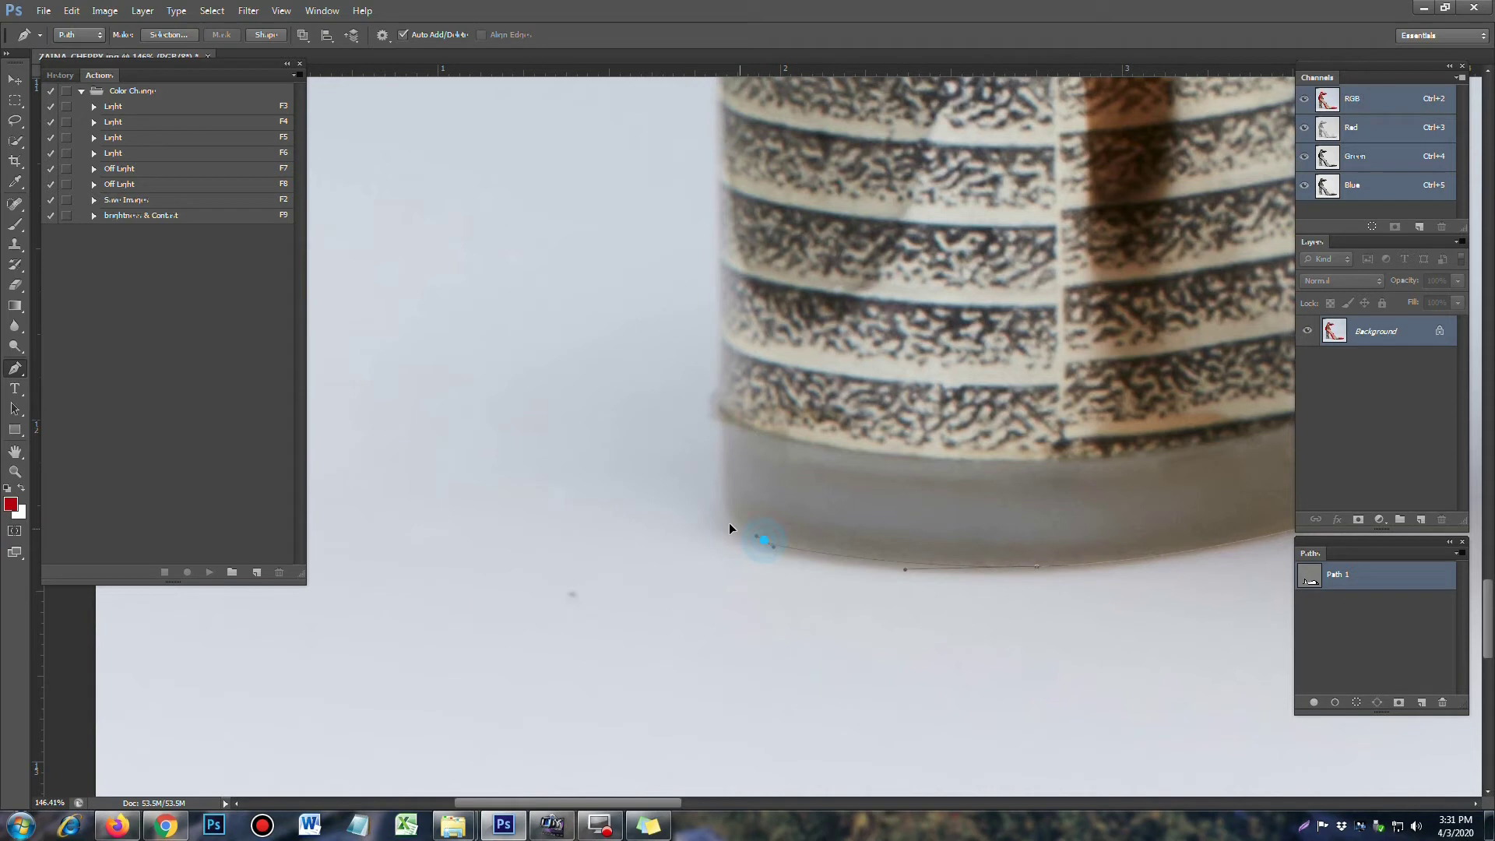
pyautogui.moveTo(715, 482); pyautogui.dragTo(717, 466)
pyautogui.hotkey('ctrl', 'z')
pyautogui.click(721, 421)
pyautogui.moveTo(709, 405); pyautogui.dragTo(712, 395)
pyautogui.scroll(5, 720, 394)
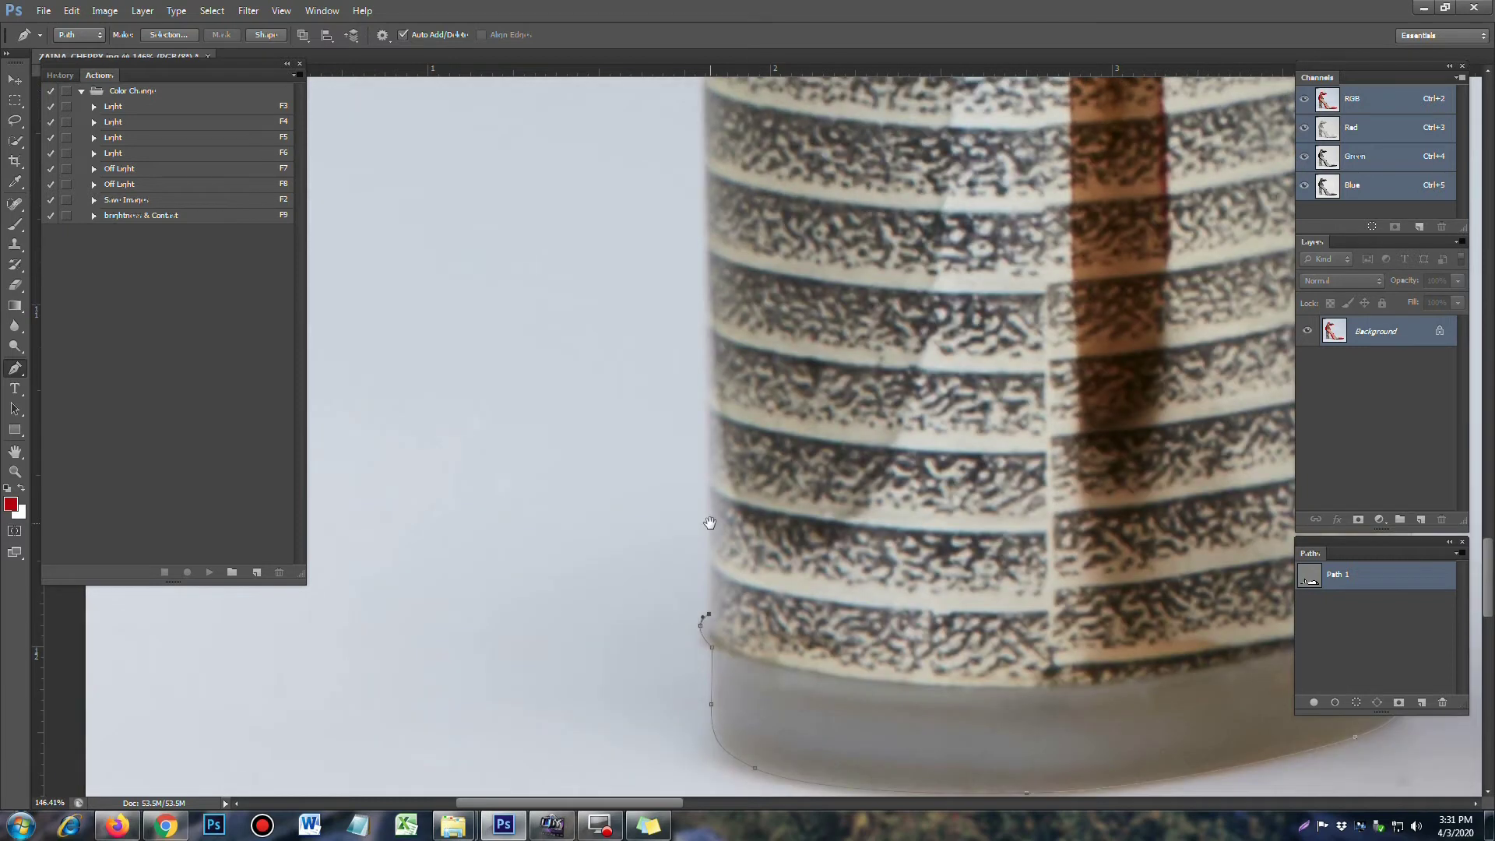
pyautogui.moveTo(693, 173)
pyautogui.mouseDown()
pyautogui.moveTo(683, 479)
pyautogui.moveTo(662, 317)
pyautogui.mouseUp()
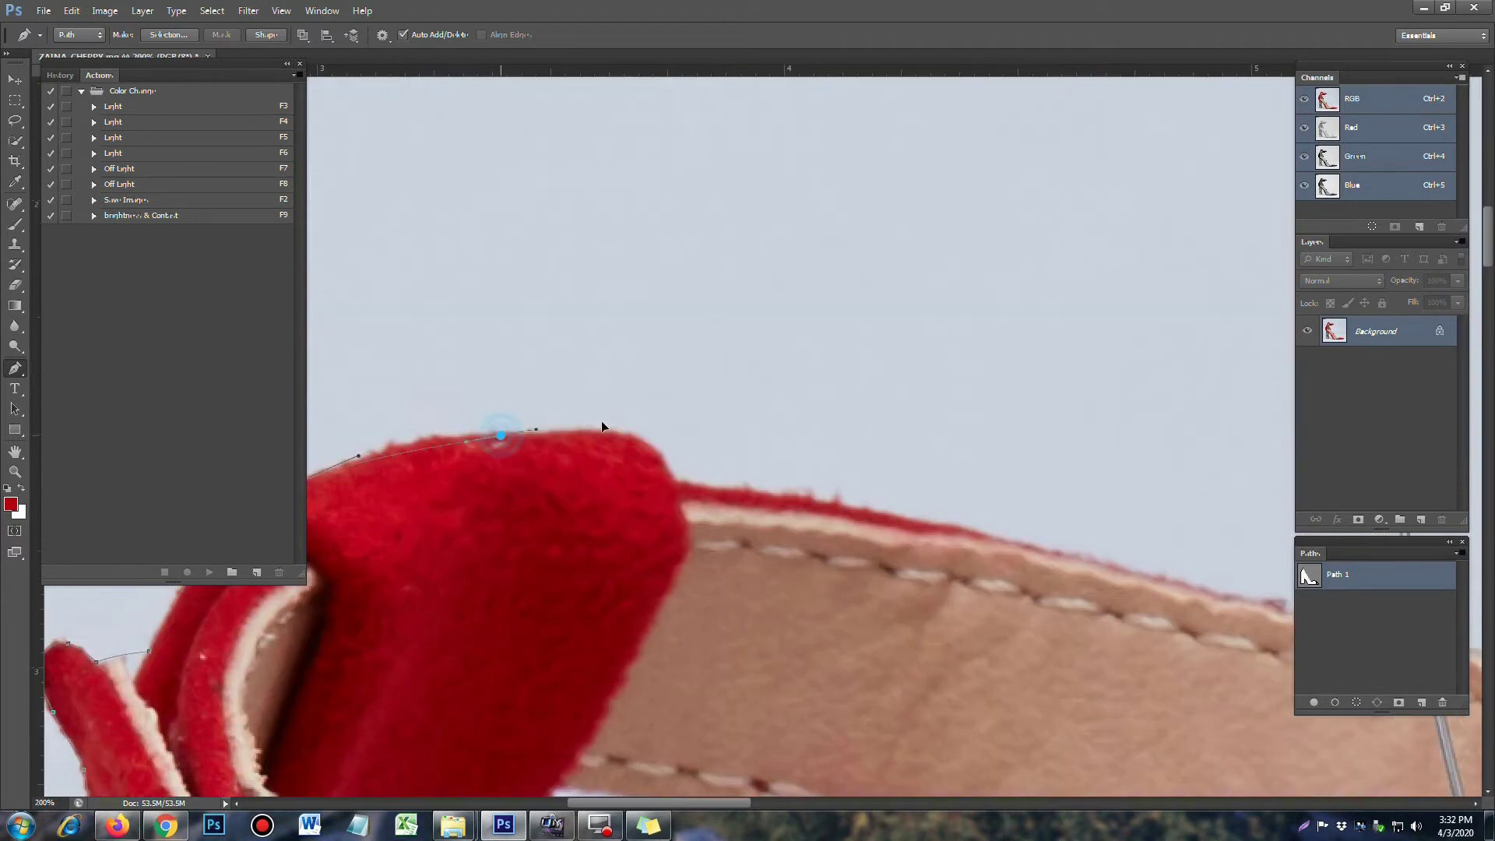
# Step: Trace anchors along the red upper edge onto the strap's top edge
pyautogui.moveTo(497, 430); pyautogui.dragTo(610, 424)
pyautogui.click(653, 450)
pyautogui.click(675, 484)
pyautogui.moveTo(1039, 572); pyautogui.dragTo(553, 475)
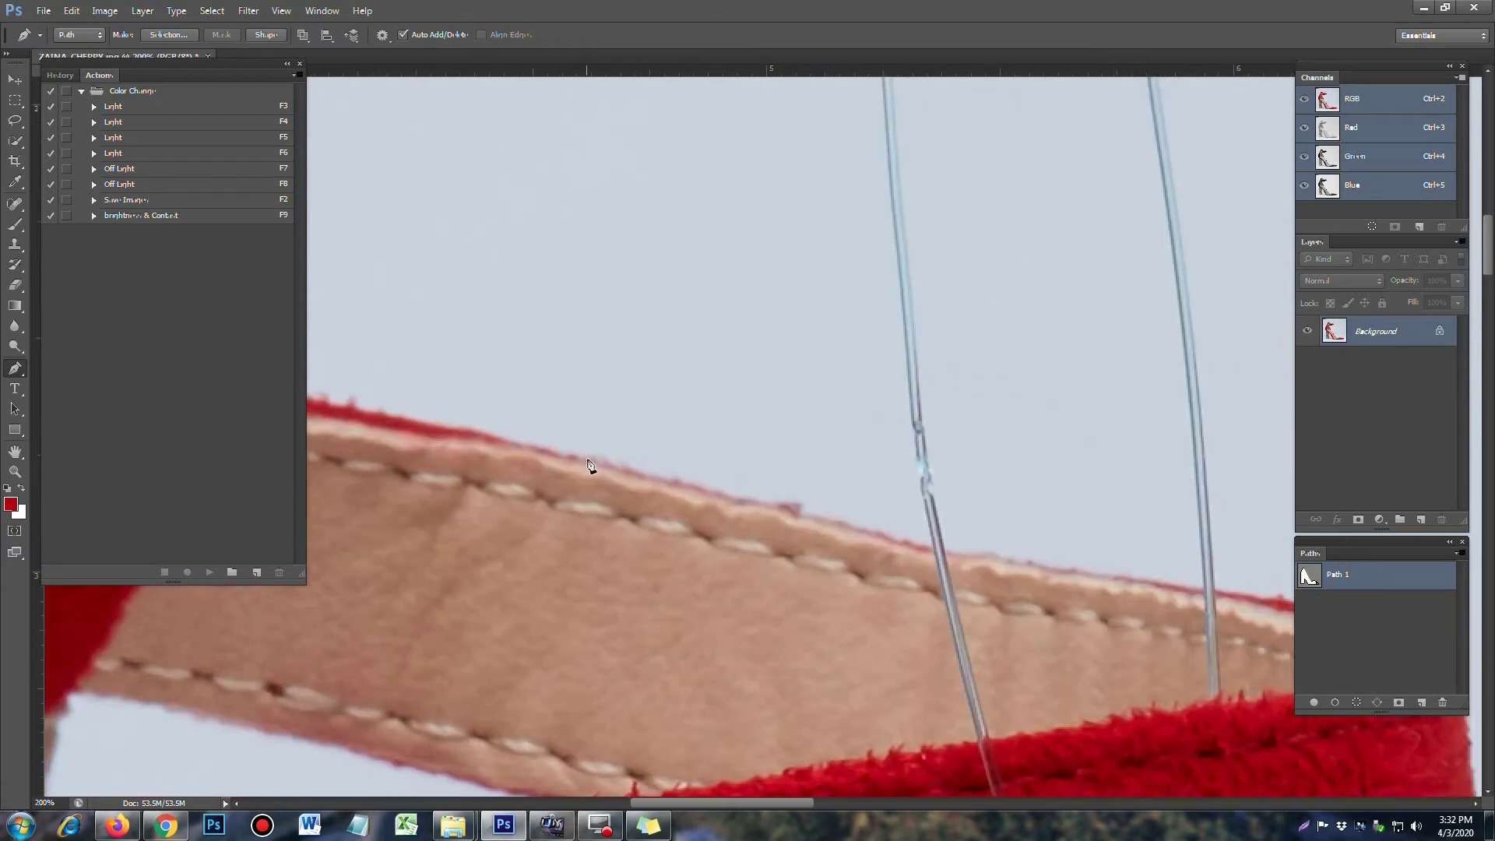
pyautogui.click(789, 510)
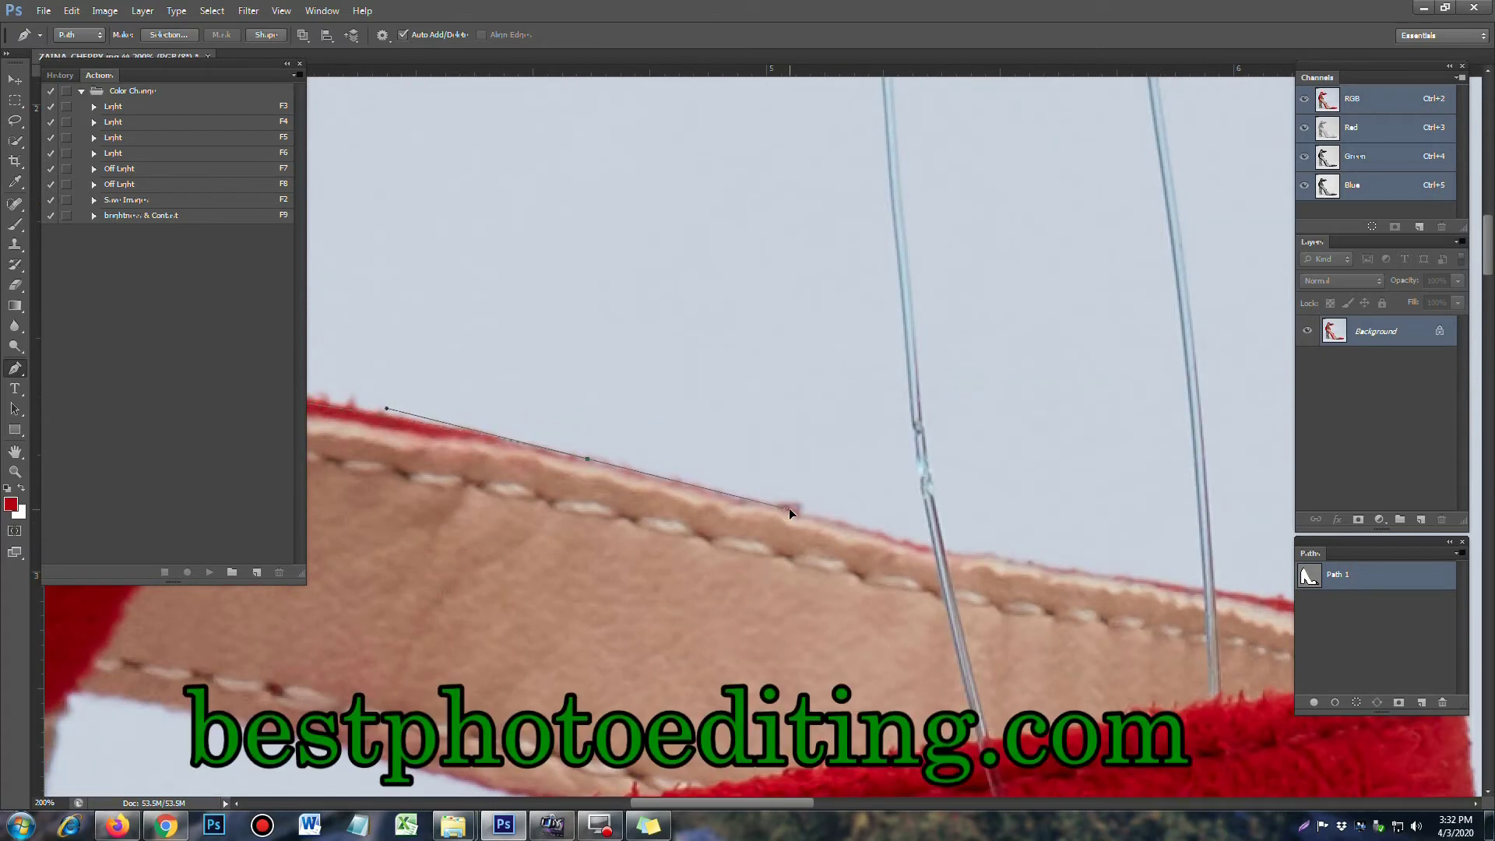
# Step: Carry the path along the ankle strap and around the buckle corner
pyautogui.moveTo(1144, 531); pyautogui.dragTo(768, 472)
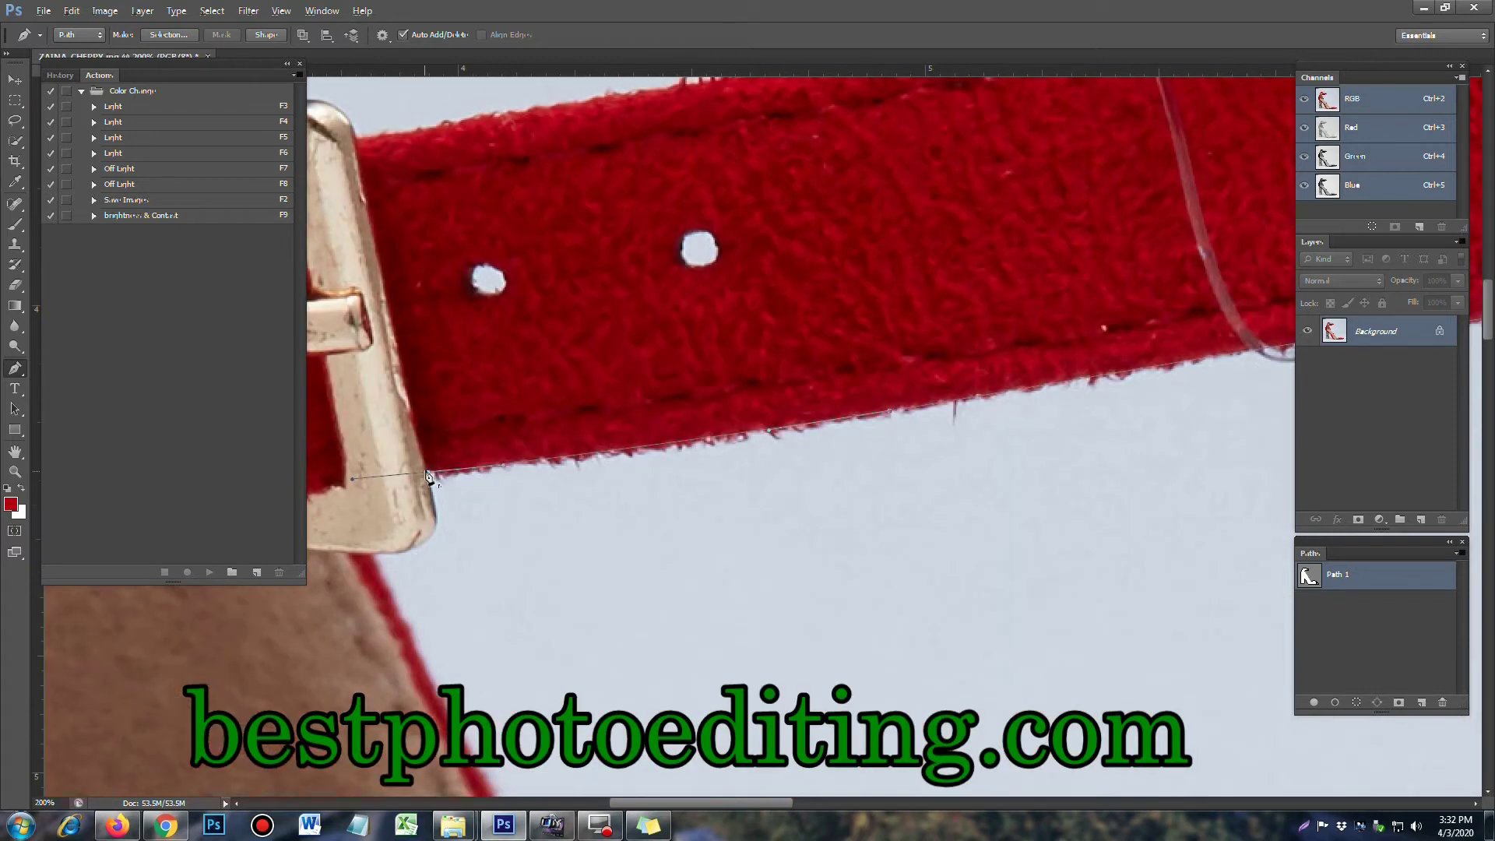
pyautogui.moveTo(438, 516); pyautogui.dragTo(815, 324)
pyautogui.click(792, 355)
pyautogui.click(749, 363)
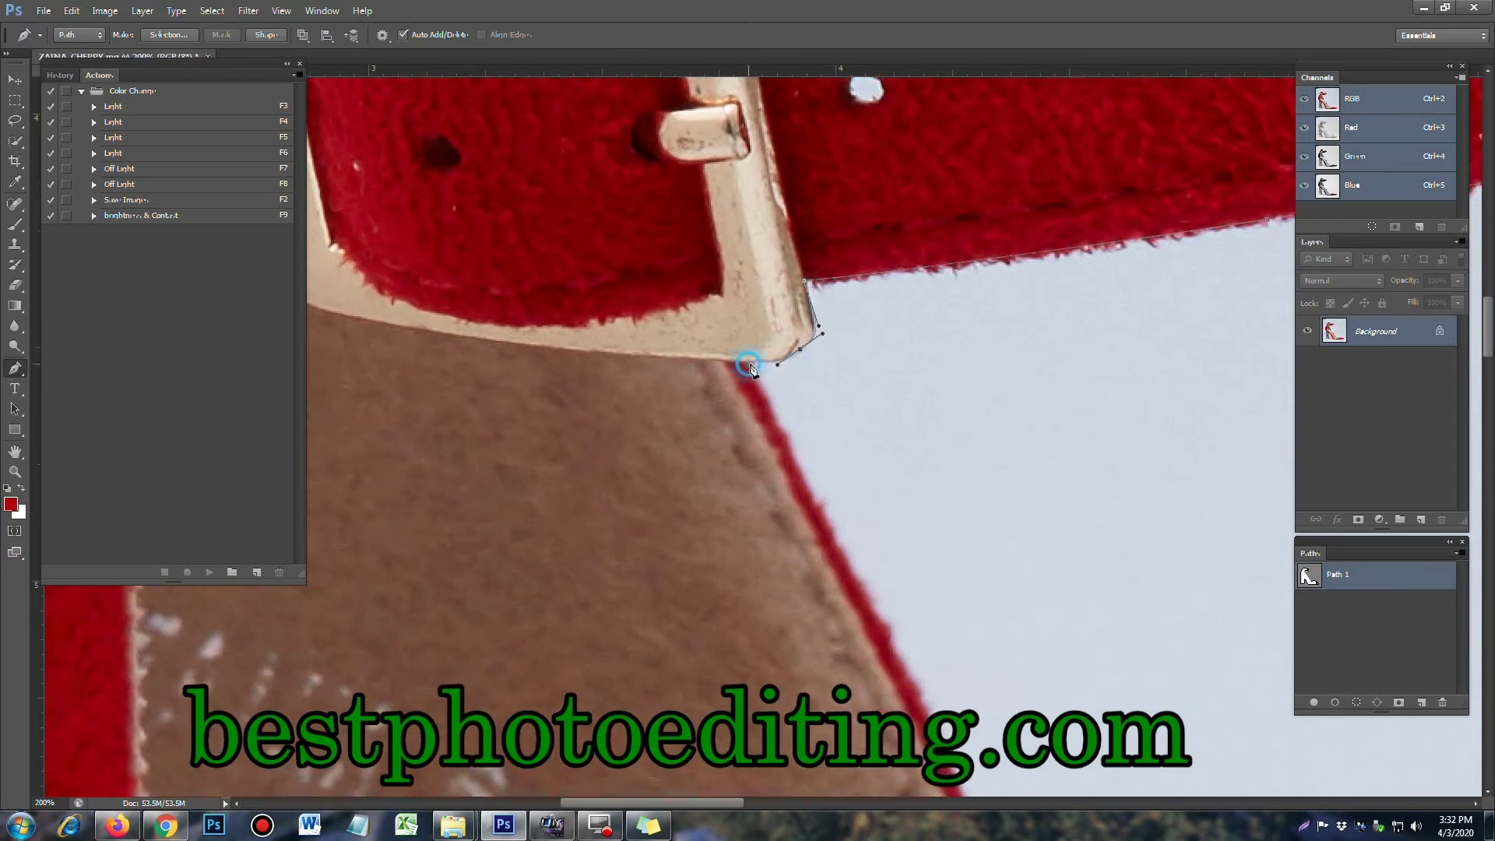
pyautogui.moveTo(885, 624); pyautogui.dragTo(796, 454)
pyautogui.click(851, 549)
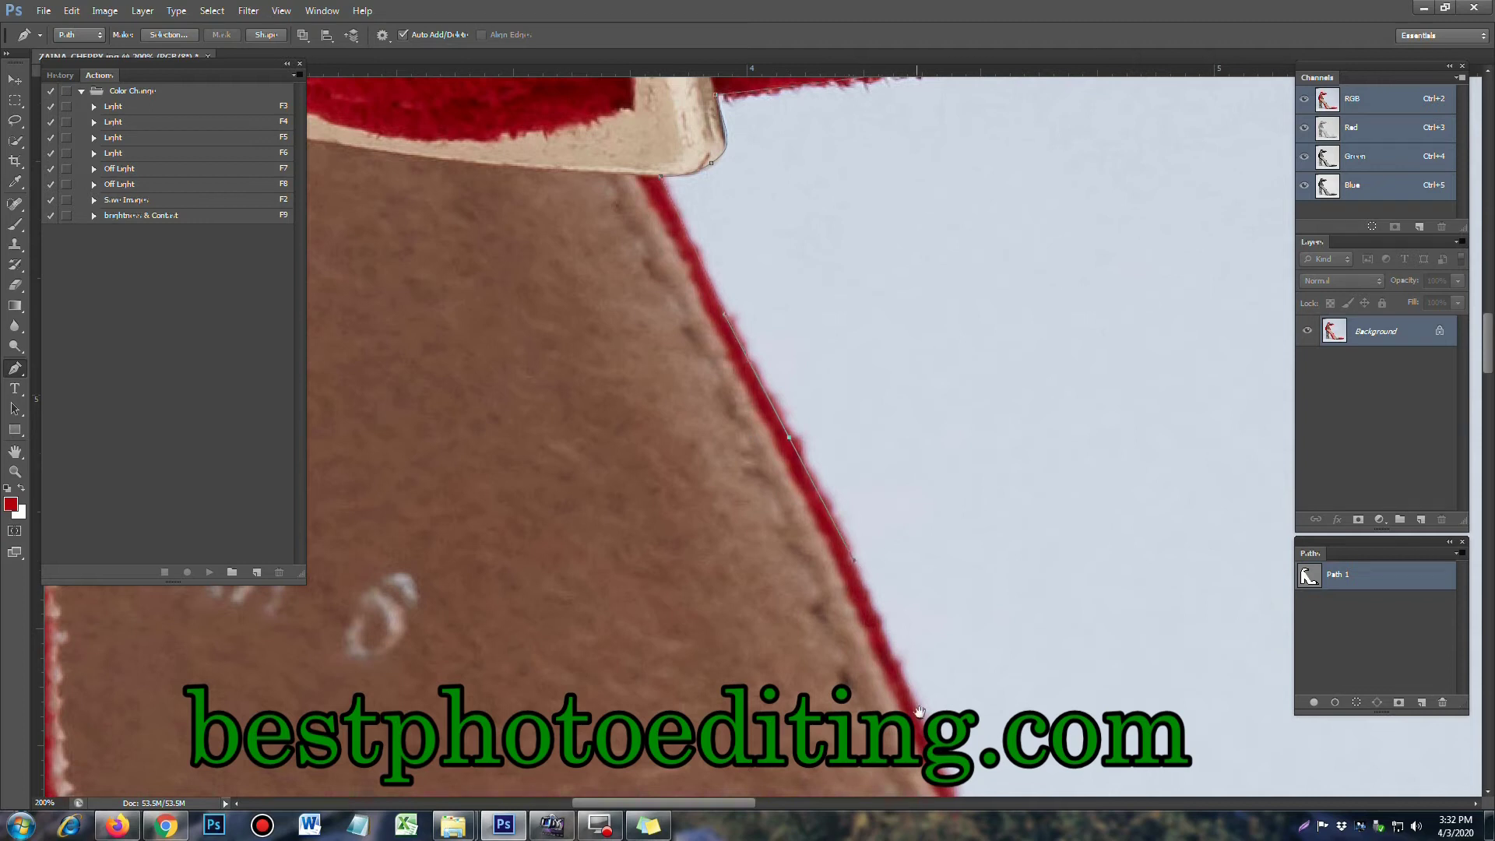
# Step: Continue down the strap's outer edge past the heel corner with a curved segment
pyautogui.moveTo(947, 774); pyautogui.dragTo(851, 446)
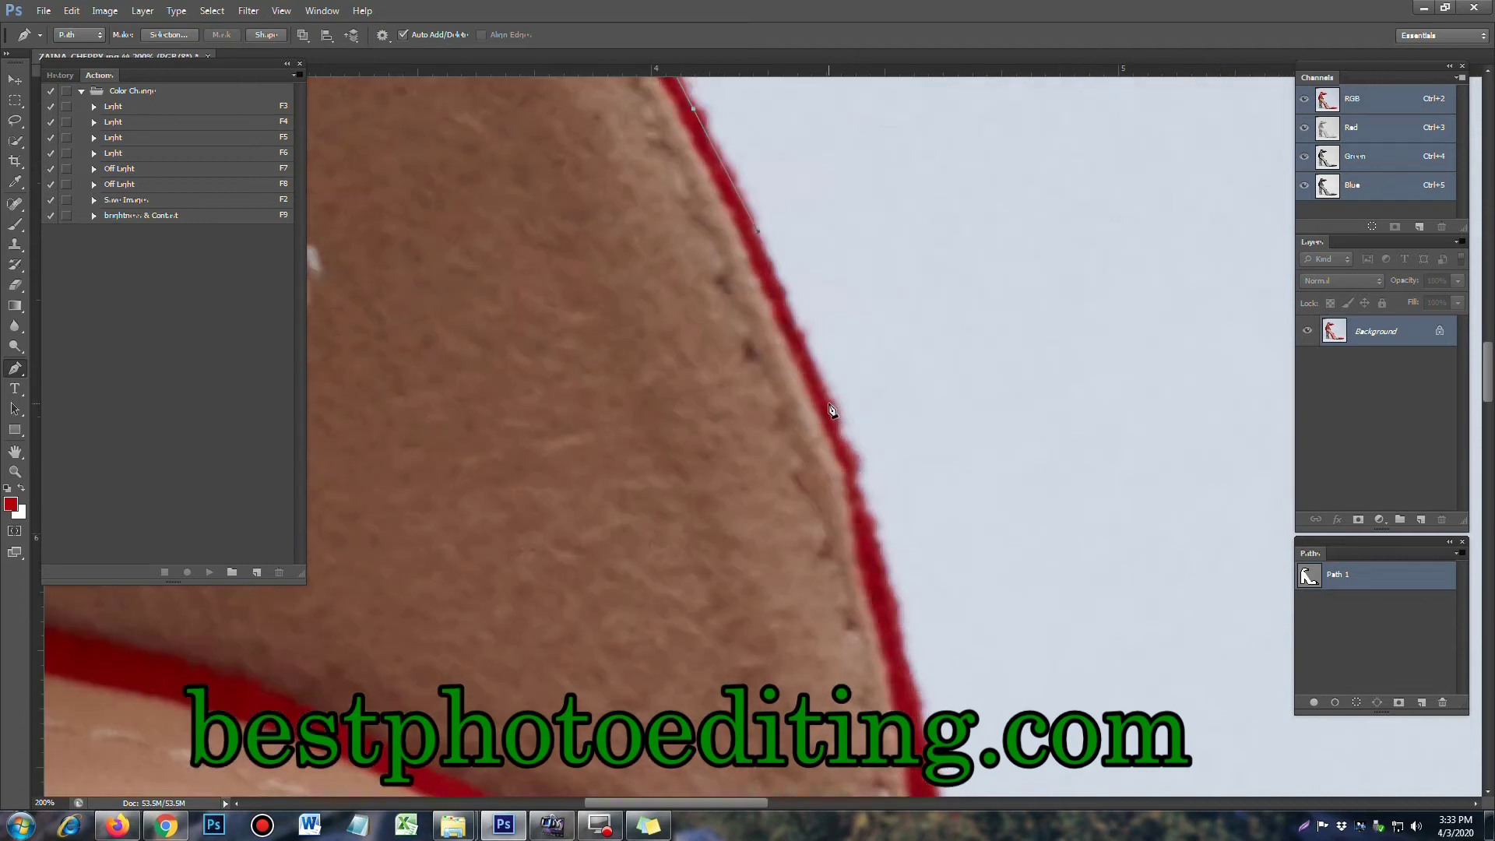
pyautogui.click(847, 450)
pyautogui.moveTo(866, 506)
pyautogui.mouseDown()
pyautogui.moveTo(857, 343)
pyautogui.moveTo(887, 434)
pyautogui.mouseUp()
pyautogui.click(885, 545)
pyautogui.moveTo(1093, 760); pyautogui.dragTo(788, 331)
pyautogui.click(1076, 611)
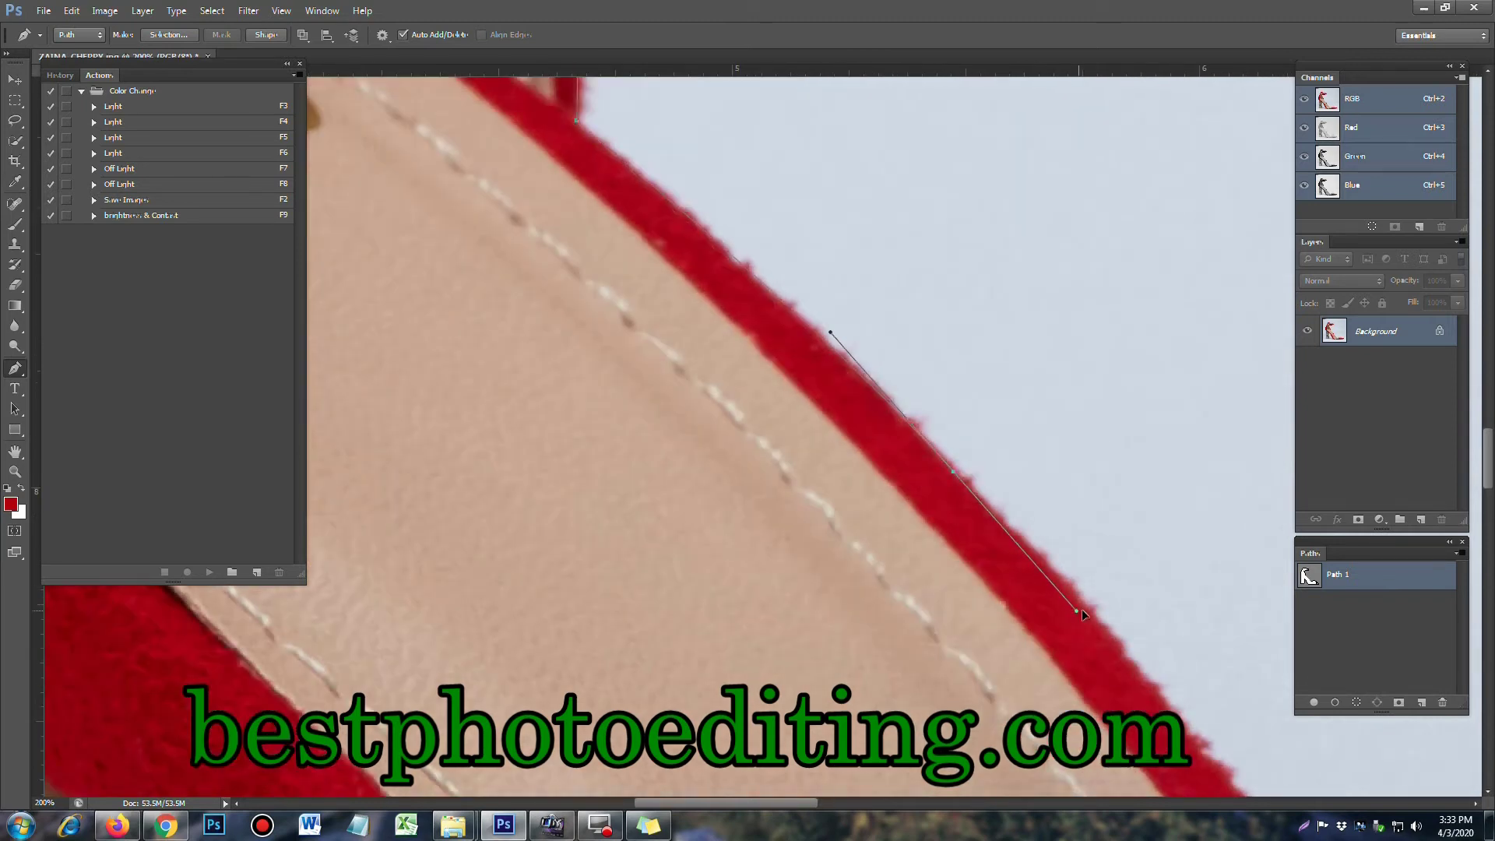
pyautogui.moveTo(1081, 609); pyautogui.dragTo(1105, 628)
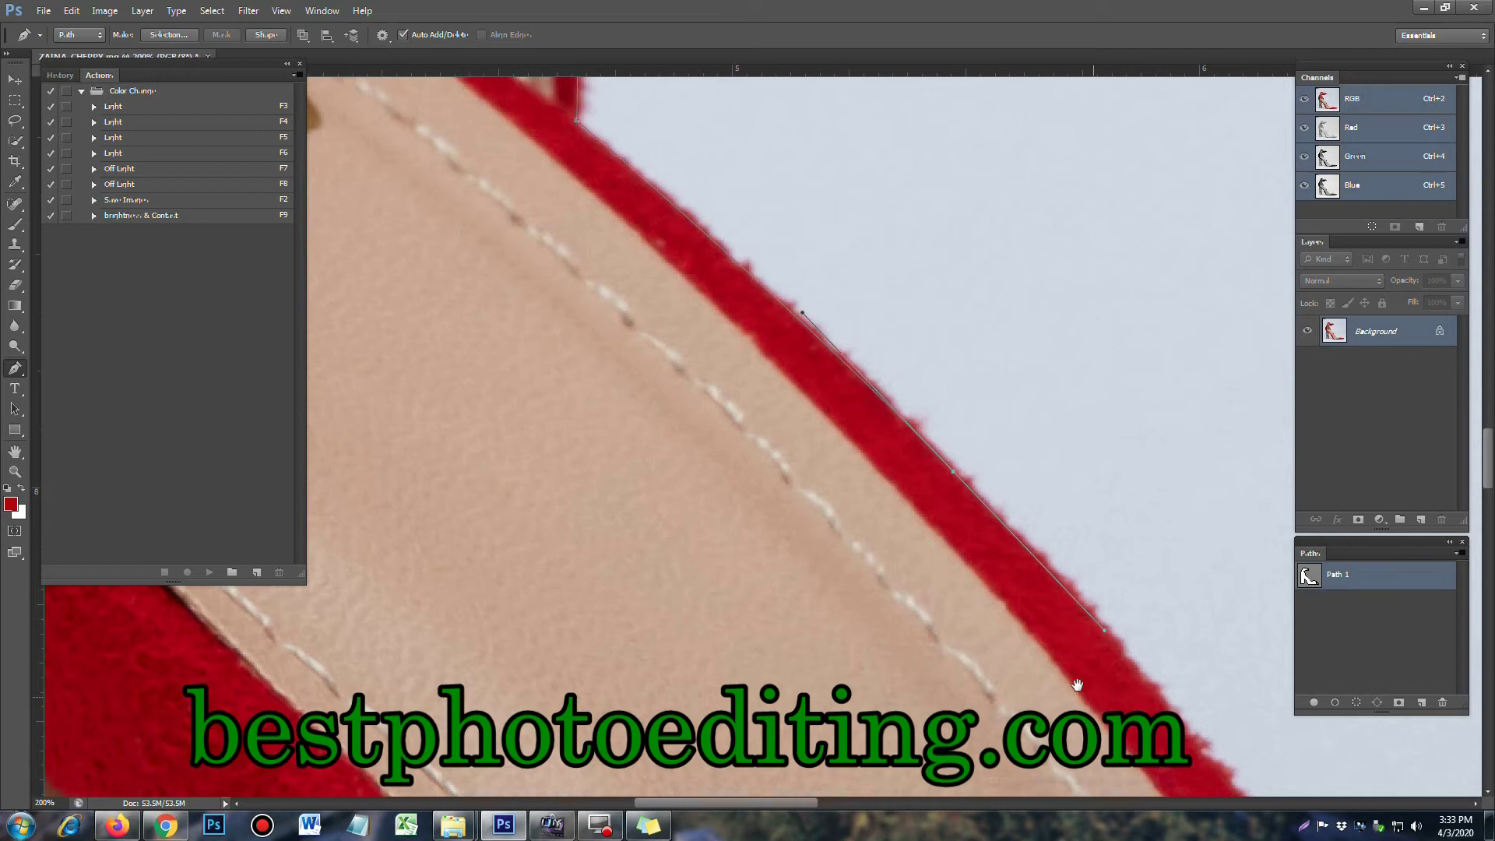
# Step: Reach the clear strap and close the outline on its starting anchor
pyautogui.click(984, 639)
pyautogui.moveTo(978, 611); pyautogui.dragTo(938, 524)
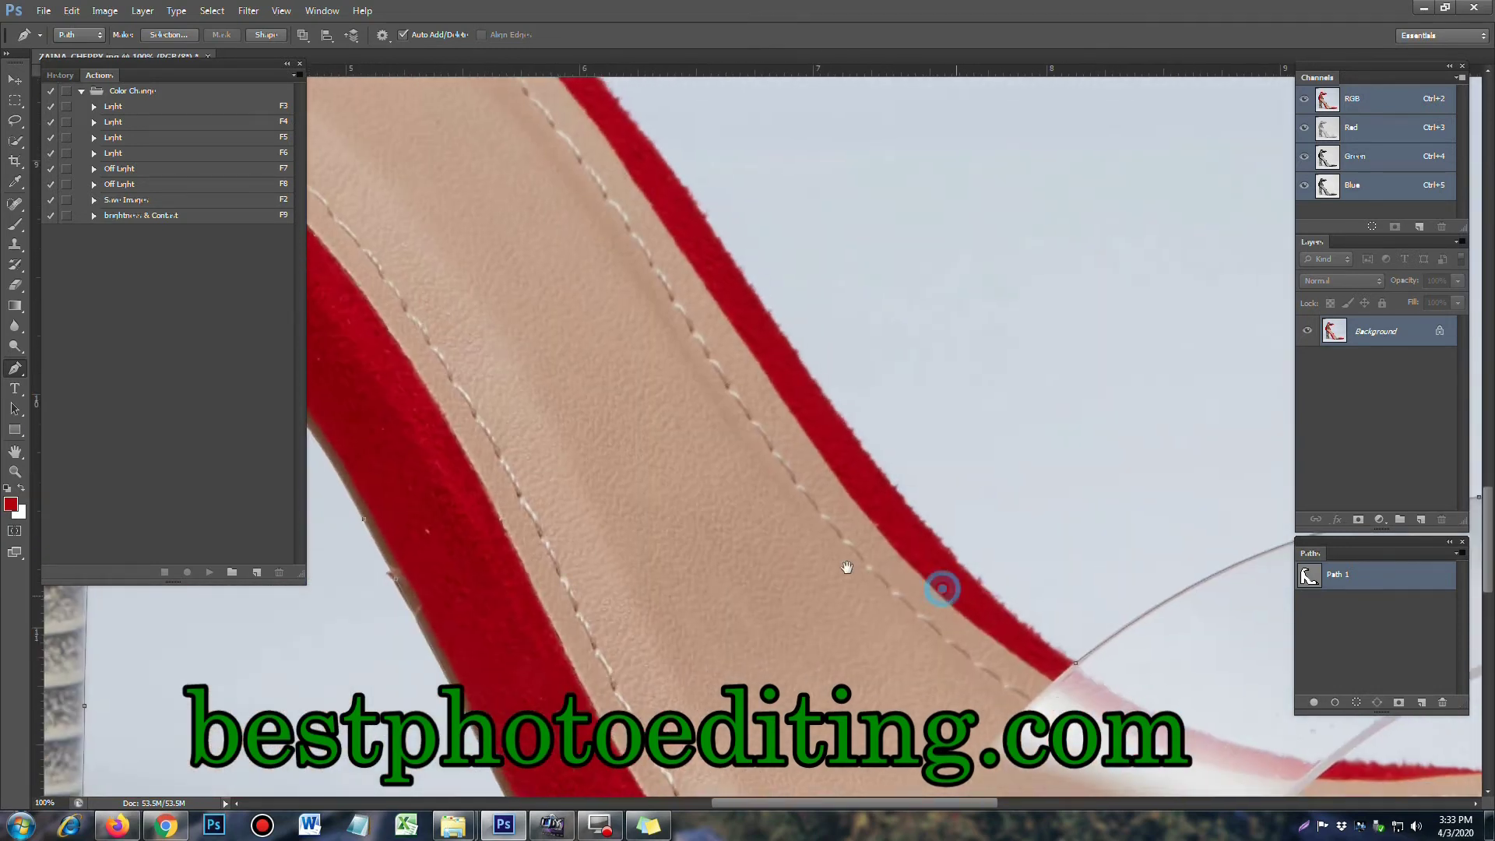
pyautogui.moveTo(945, 588); pyautogui.dragTo(837, 565)
pyautogui.moveTo(616, 217); pyautogui.dragTo(733, 364)
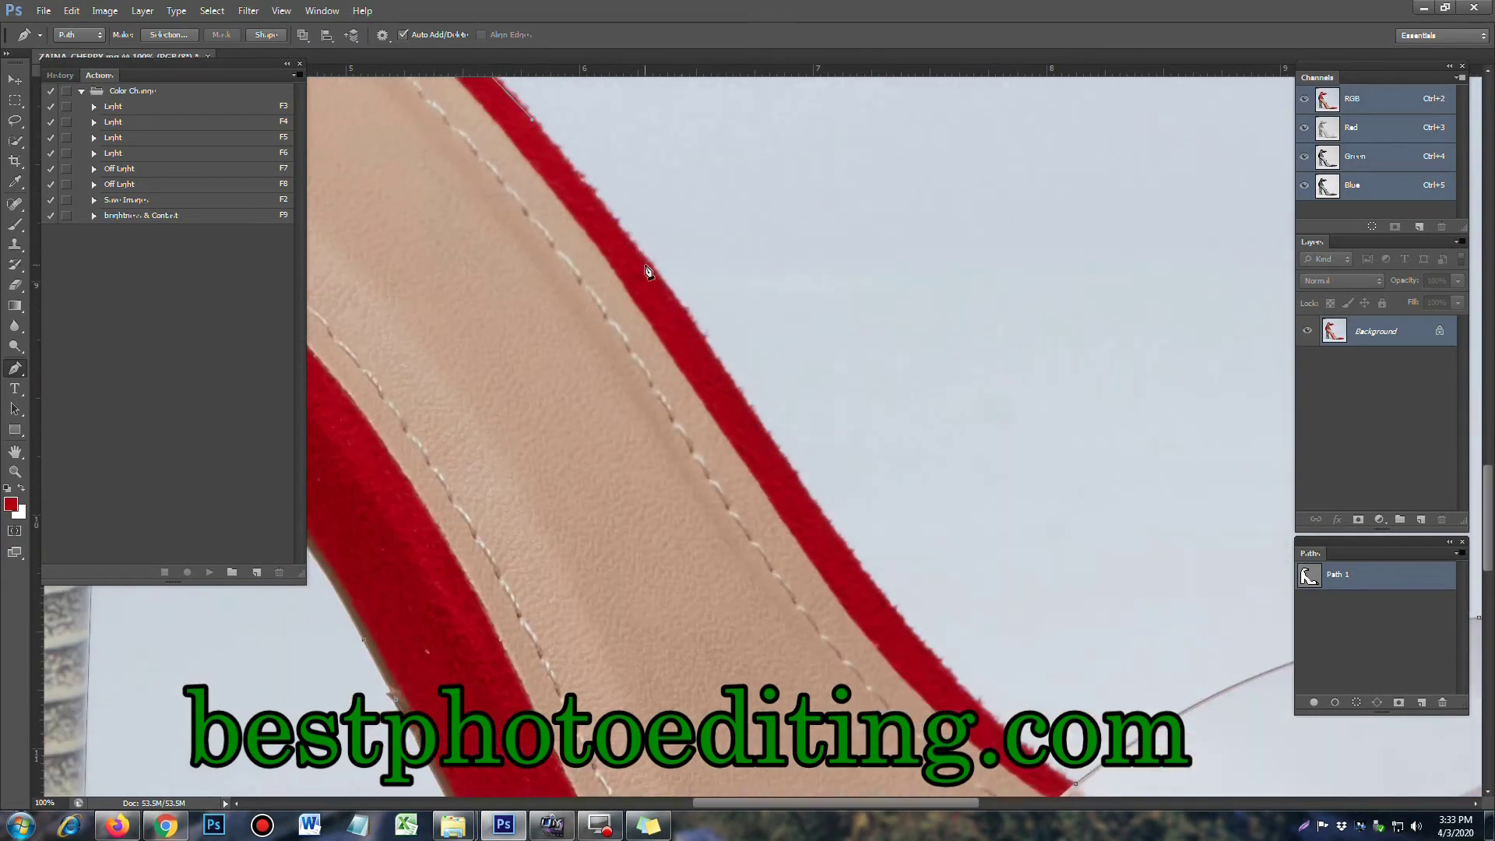
pyautogui.moveTo(644, 265); pyautogui.dragTo(541, 174)
pyautogui.click(803, 537)
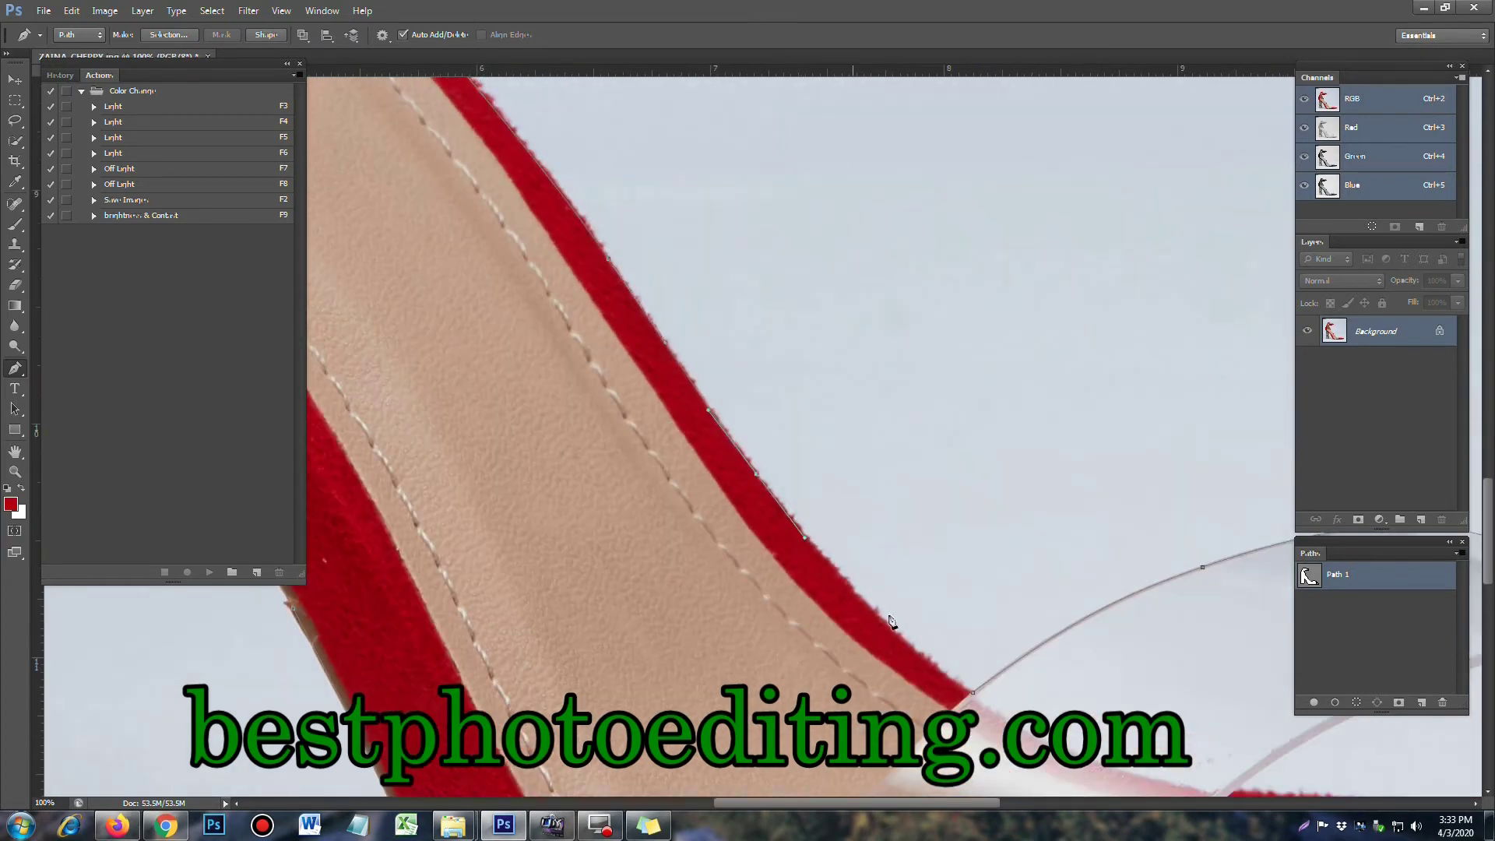
pyautogui.moveTo(974, 692); pyautogui.dragTo(1073, 619)
# Step: Zoom into the clear toe strap and start the gap outline along the sole edge
pyautogui.moveTo(1205, 759); pyautogui.dragTo(804, 574)
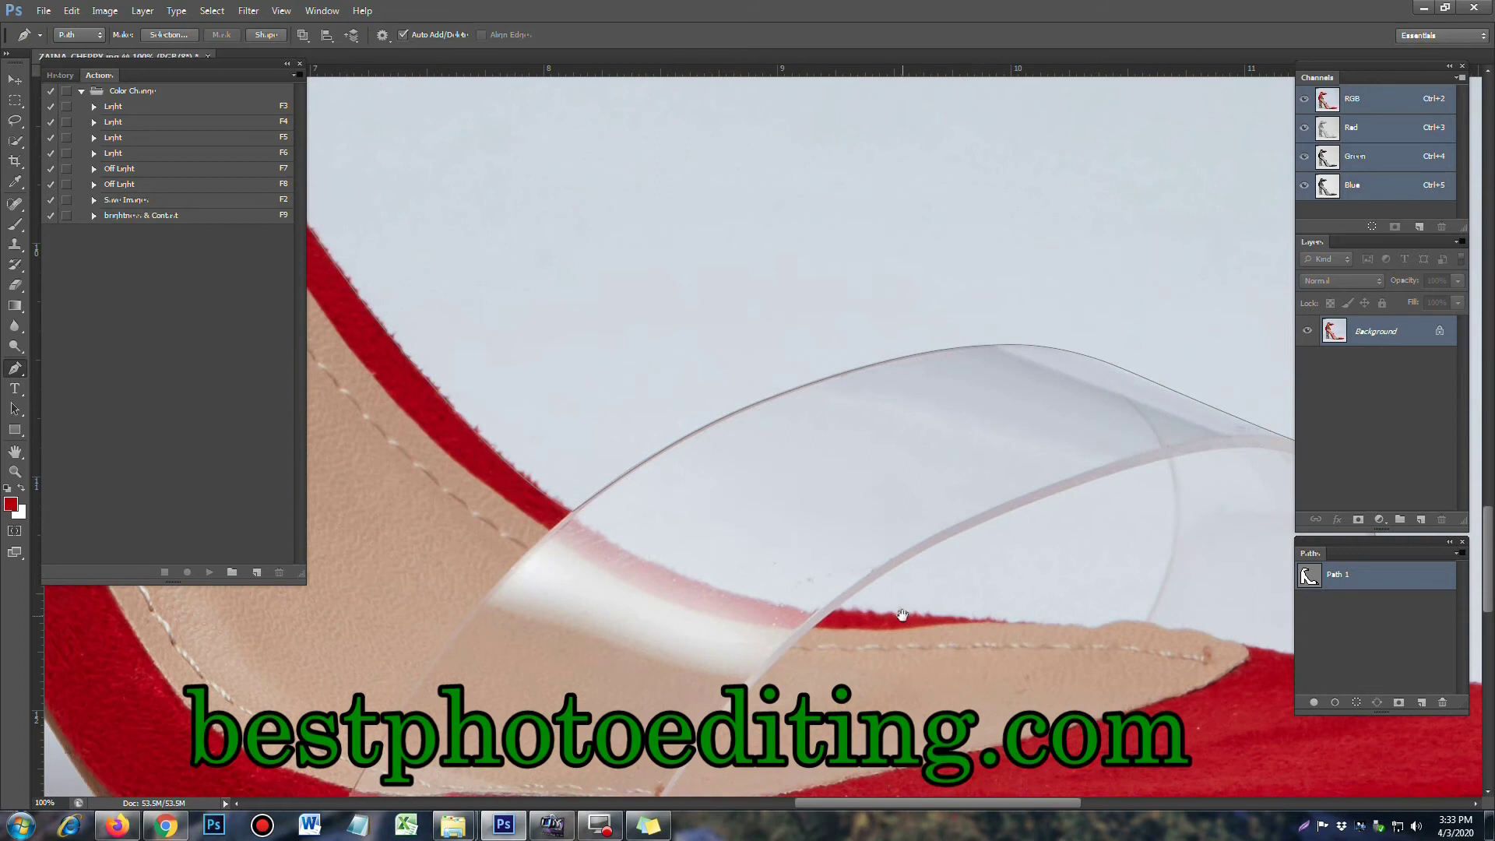
pyautogui.scroll(2, 896, 613)
pyautogui.scroll(1, 861, 623)
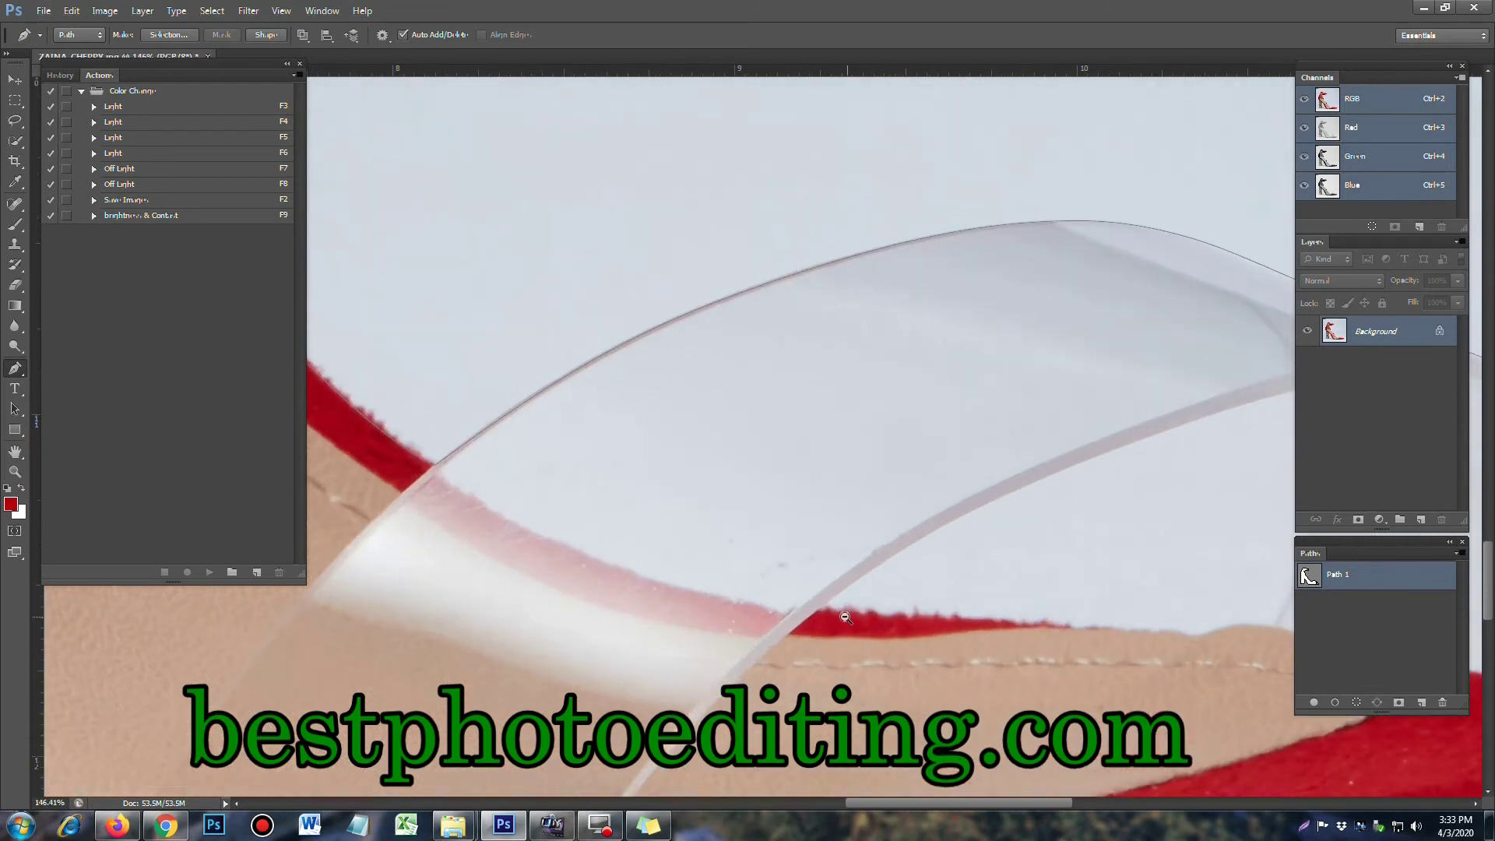
pyautogui.moveTo(815, 609); pyautogui.dragTo(845, 610)
pyautogui.click(863, 617)
pyautogui.moveTo(906, 620); pyautogui.dragTo(922, 612)
# Step: Curve the gap path up the strap's inner edge, close it, and zoom out
pyautogui.moveTo(828, 294); pyautogui.dragTo(732, 393)
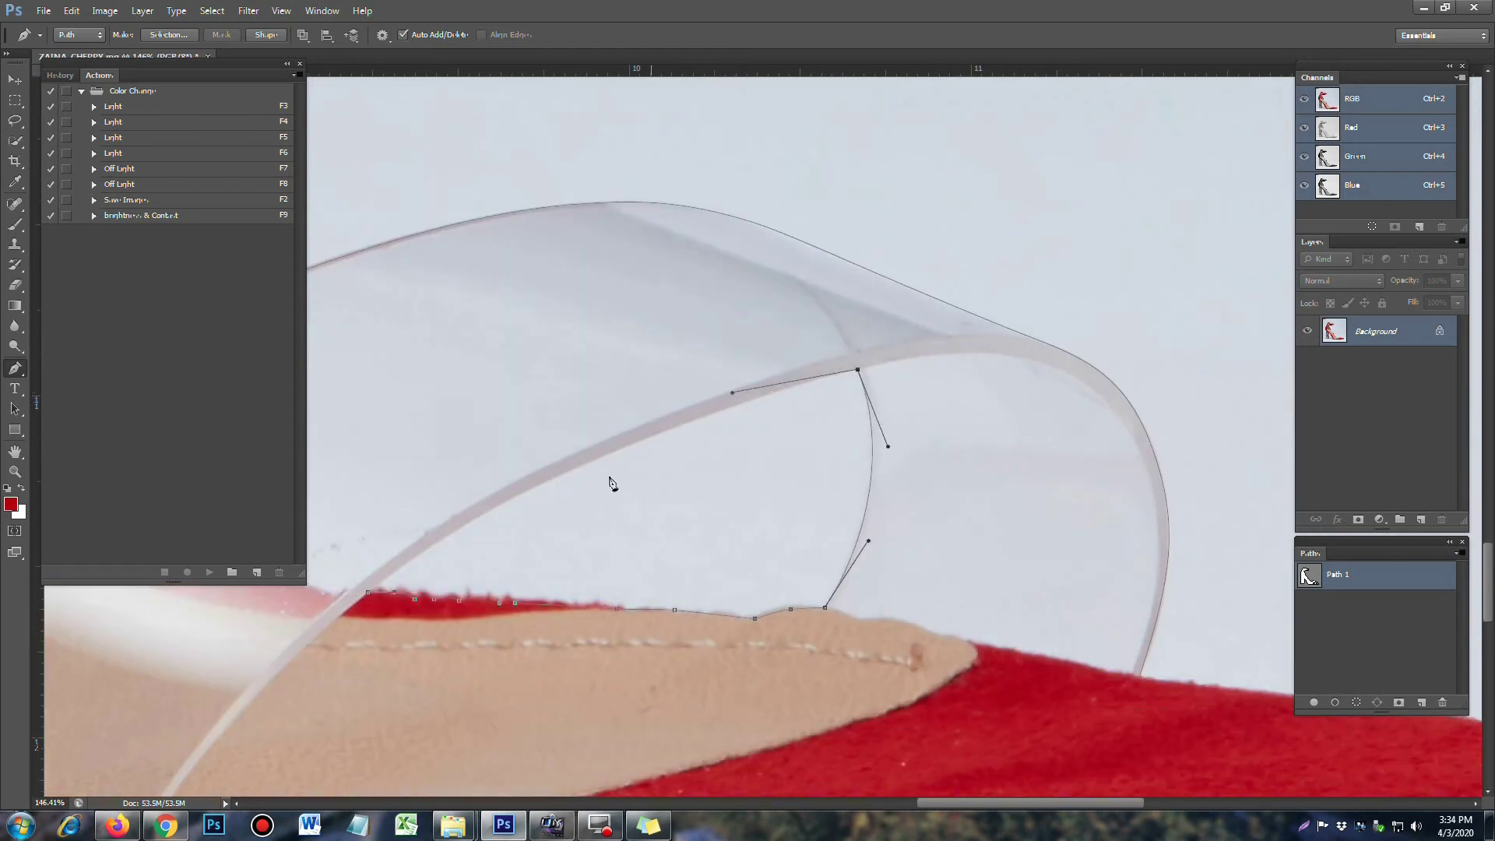
pyautogui.moveTo(434, 563); pyautogui.dragTo(698, 404)
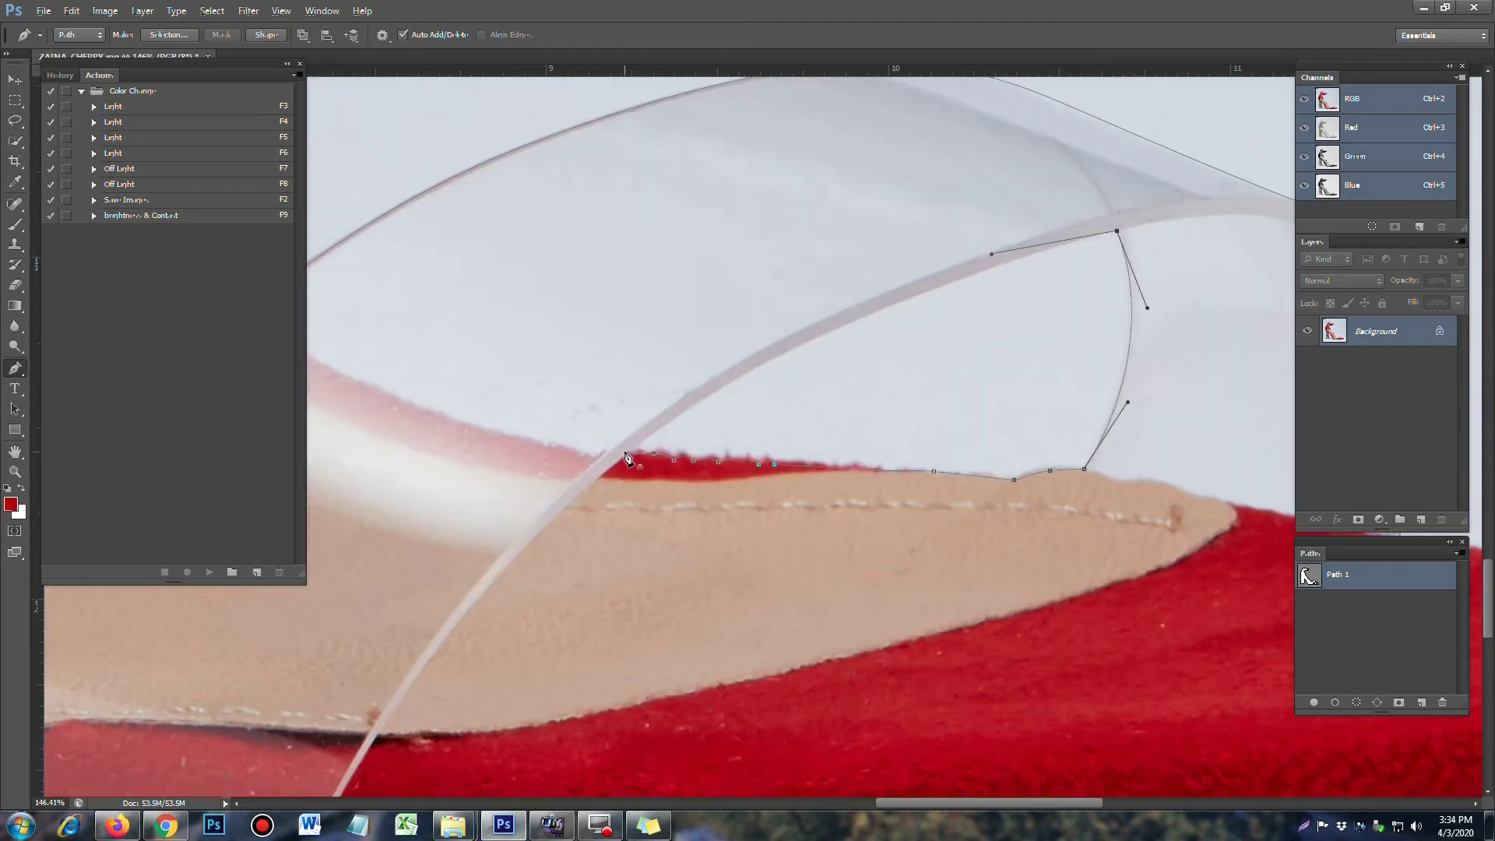
pyautogui.moveTo(628, 453)
pyautogui.mouseDown()
pyautogui.moveTo(473, 564)
pyautogui.moveTo(526, 541)
pyautogui.mouseUp()
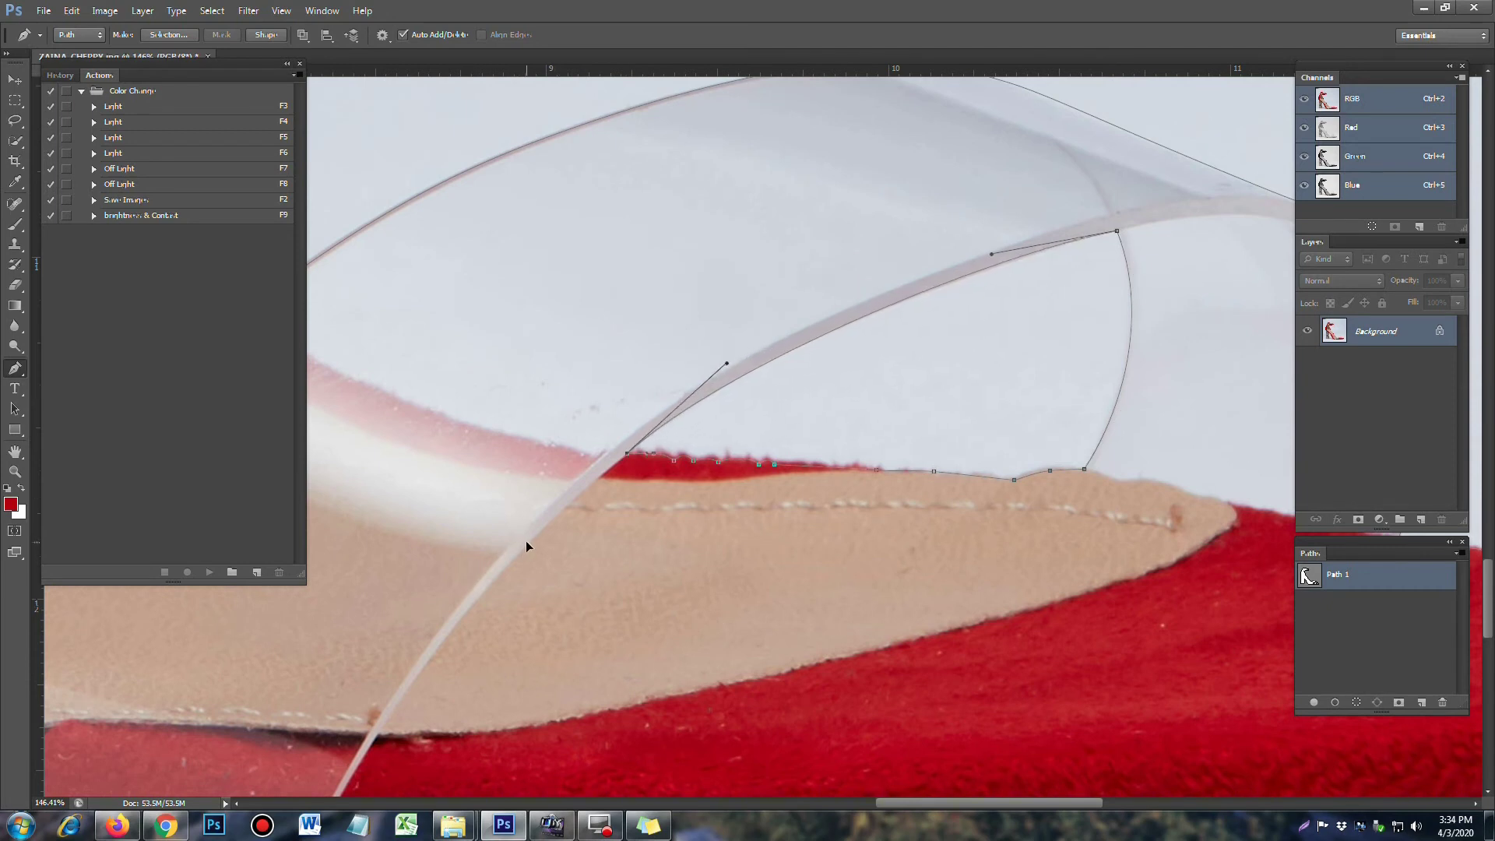
pyautogui.keyDown('alt'); pyautogui.click(508, 405); pyautogui.keyUp('alt')
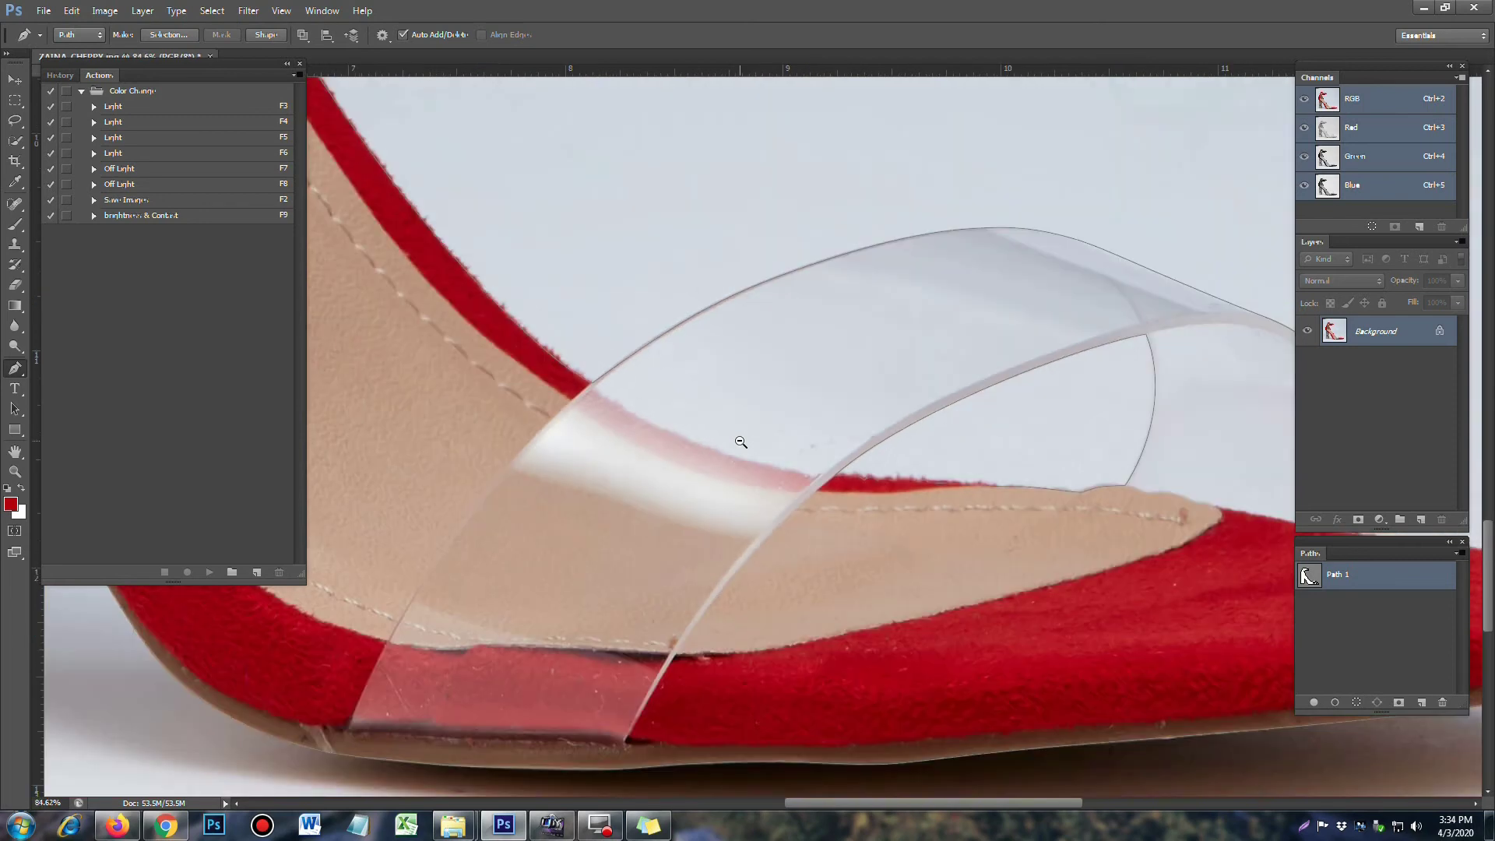
pyautogui.keyDown('alt'); pyautogui.click(741, 441); pyautogui.keyUp('alt')
# Step: Zoom in on the ankle strap and trace a closed path around the left strap hole
pyautogui.keyDown('ctrl'); pyautogui.click(661, 343); pyautogui.keyUp('ctrl')
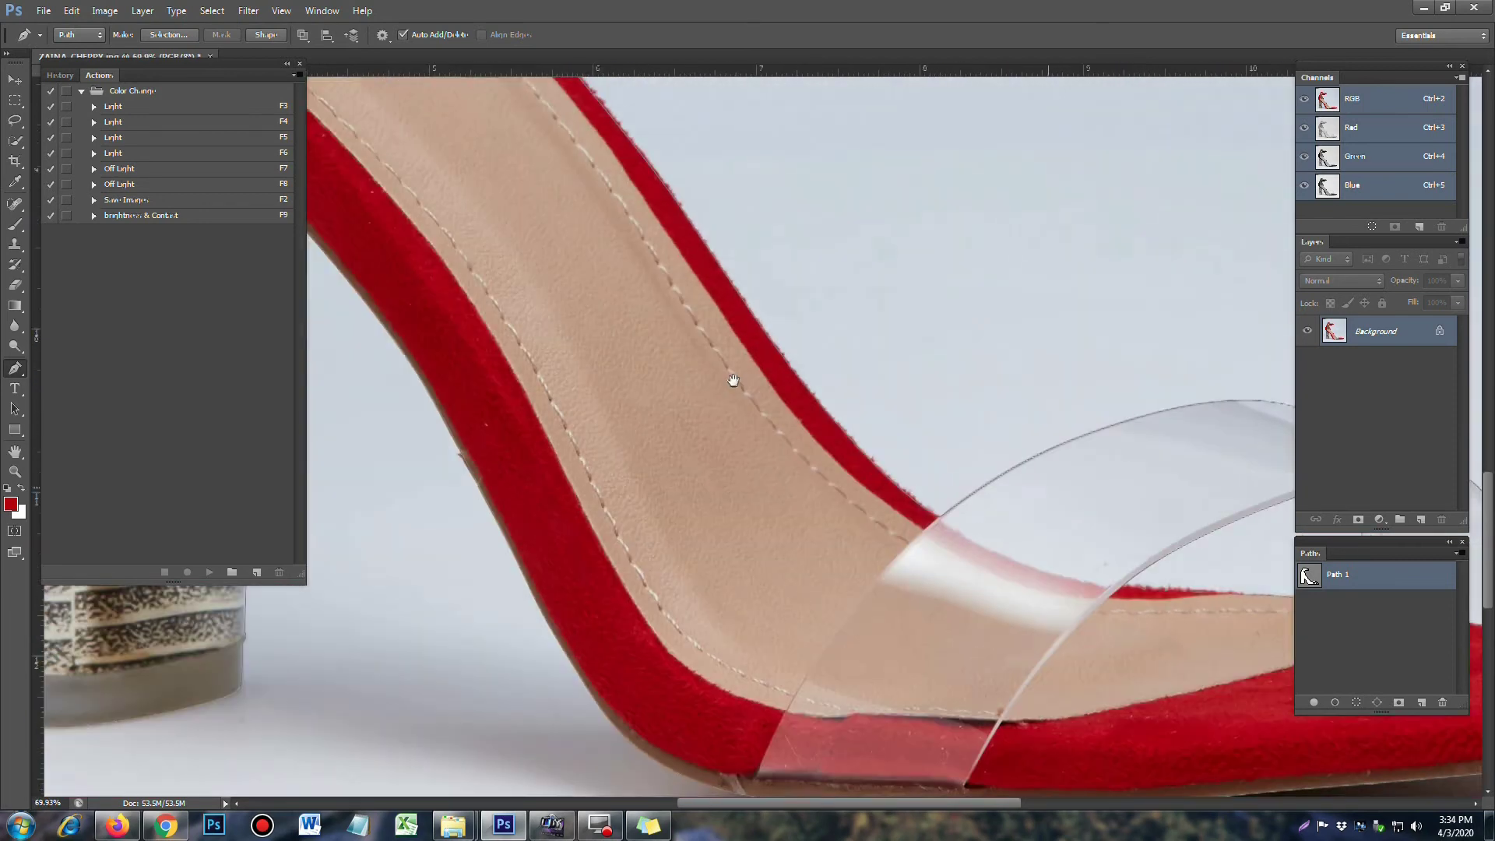
pyautogui.moveTo(683, 341); pyautogui.dragTo(834, 540)
pyautogui.moveTo(574, 200)
pyautogui.mouseDown()
pyautogui.moveTo(805, 513)
pyautogui.moveTo(935, 779)
pyautogui.mouseUp()
pyautogui.moveTo(671, 306); pyautogui.dragTo(768, 538)
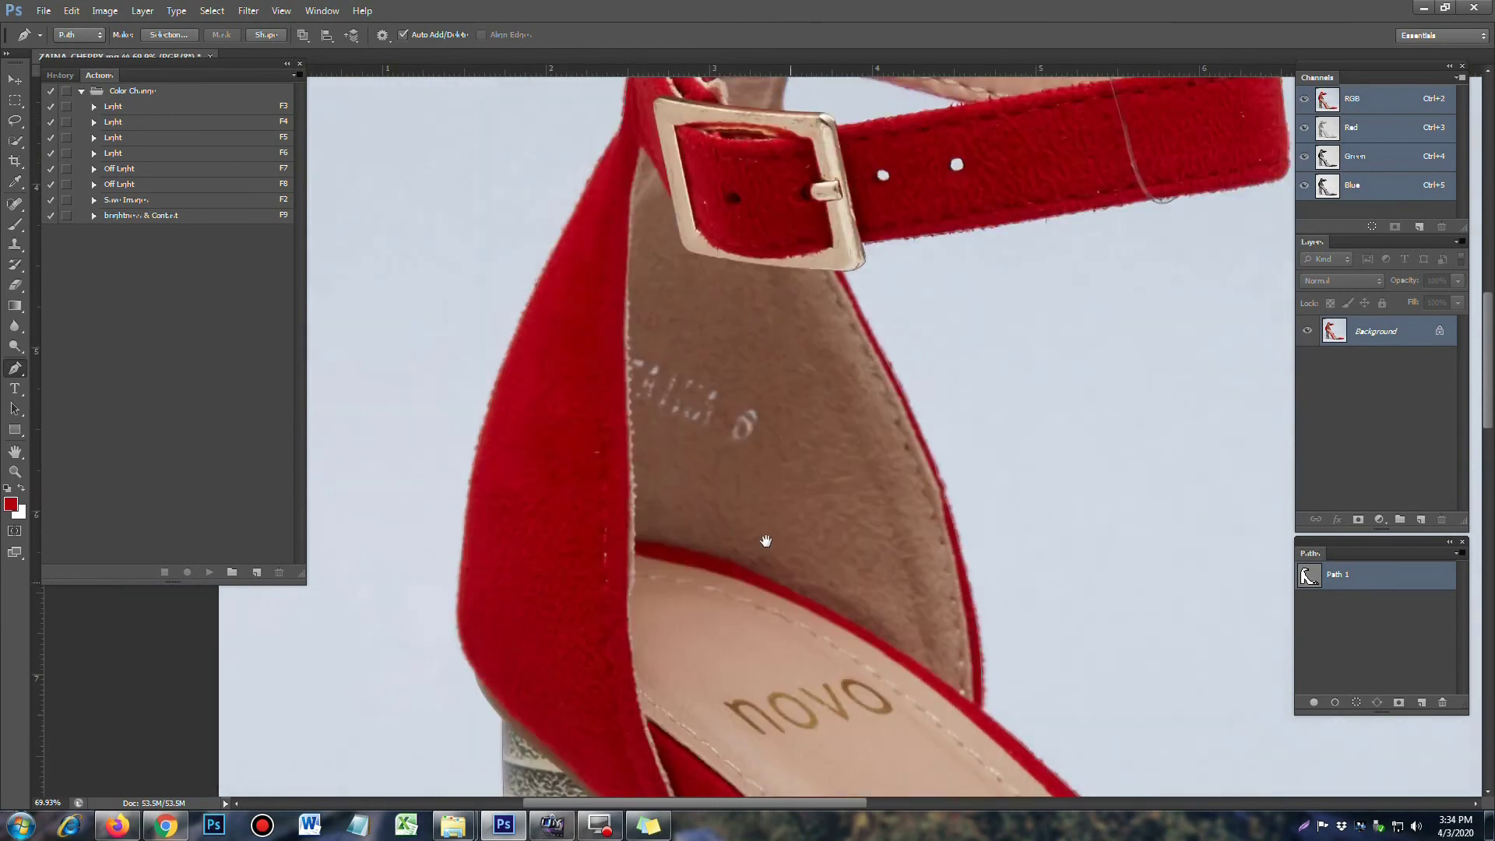
pyautogui.moveTo(779, 265); pyautogui.dragTo(856, 375)
pyautogui.moveTo(908, 271); pyautogui.dragTo(735, 404)
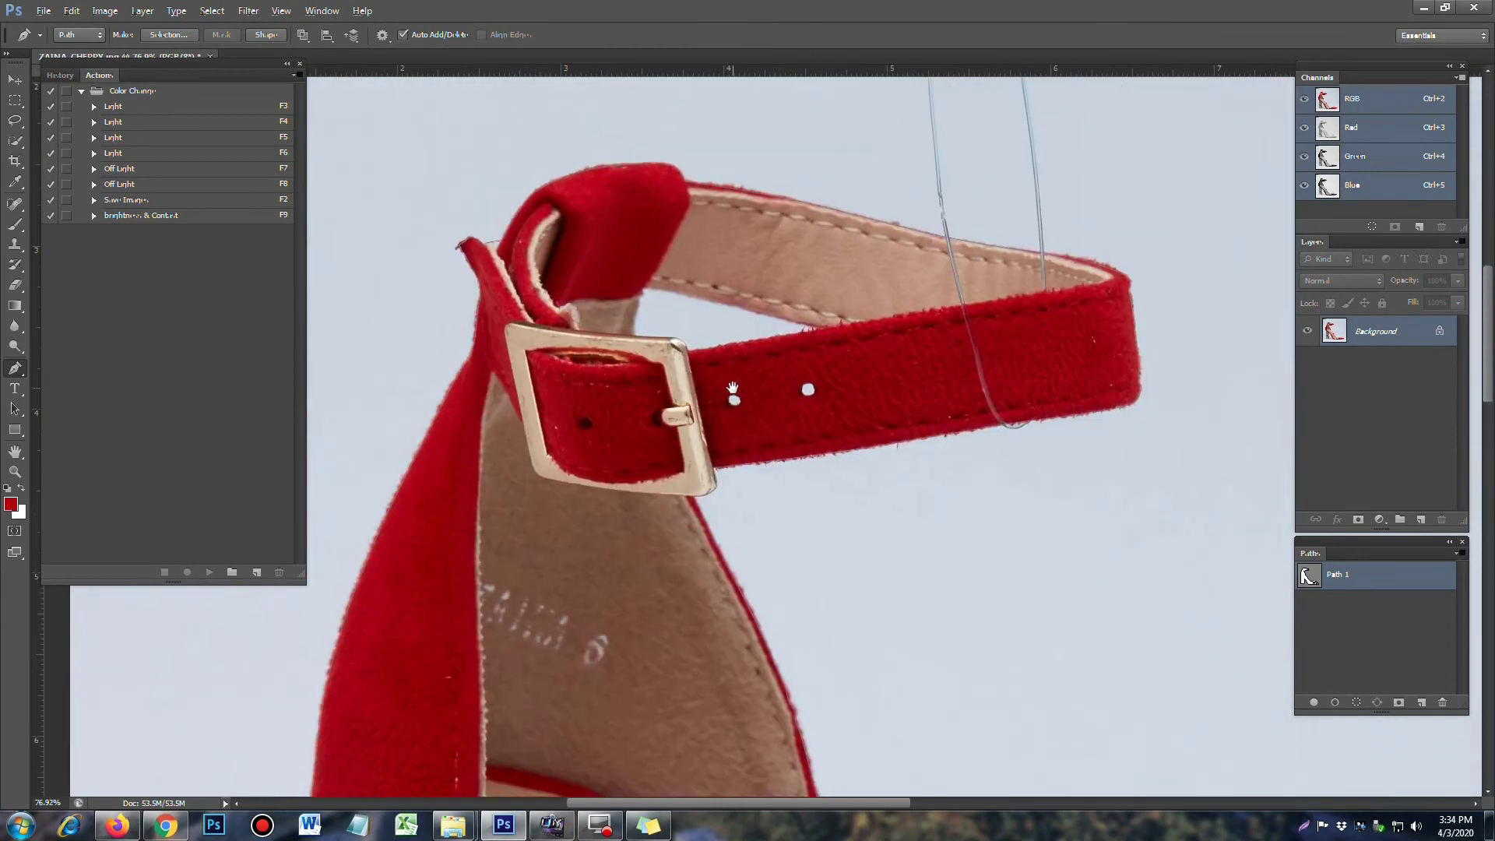
pyautogui.click(735, 404)
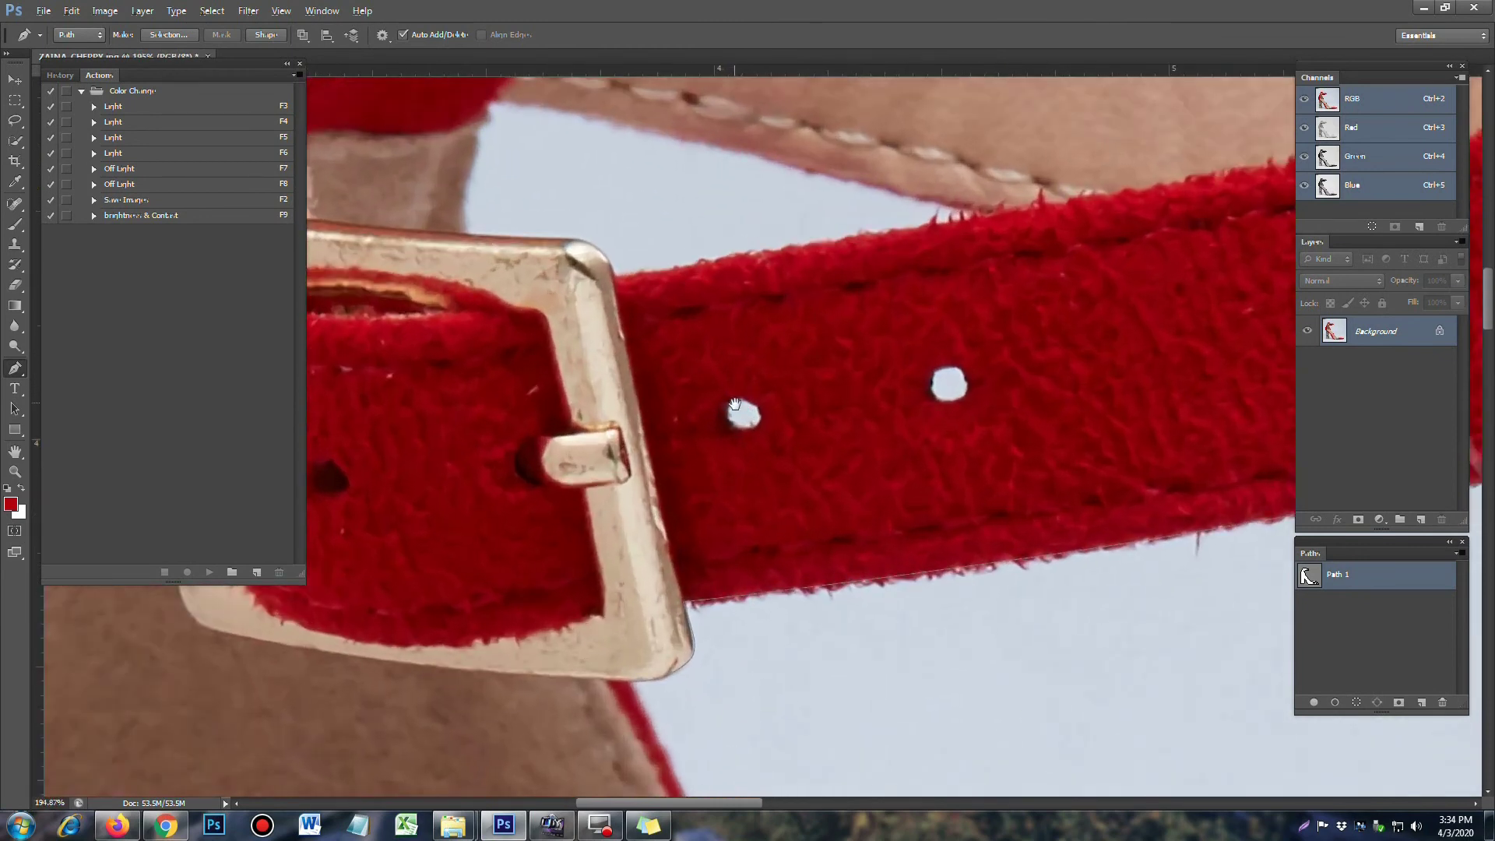
pyautogui.scroll(2, 735, 404)
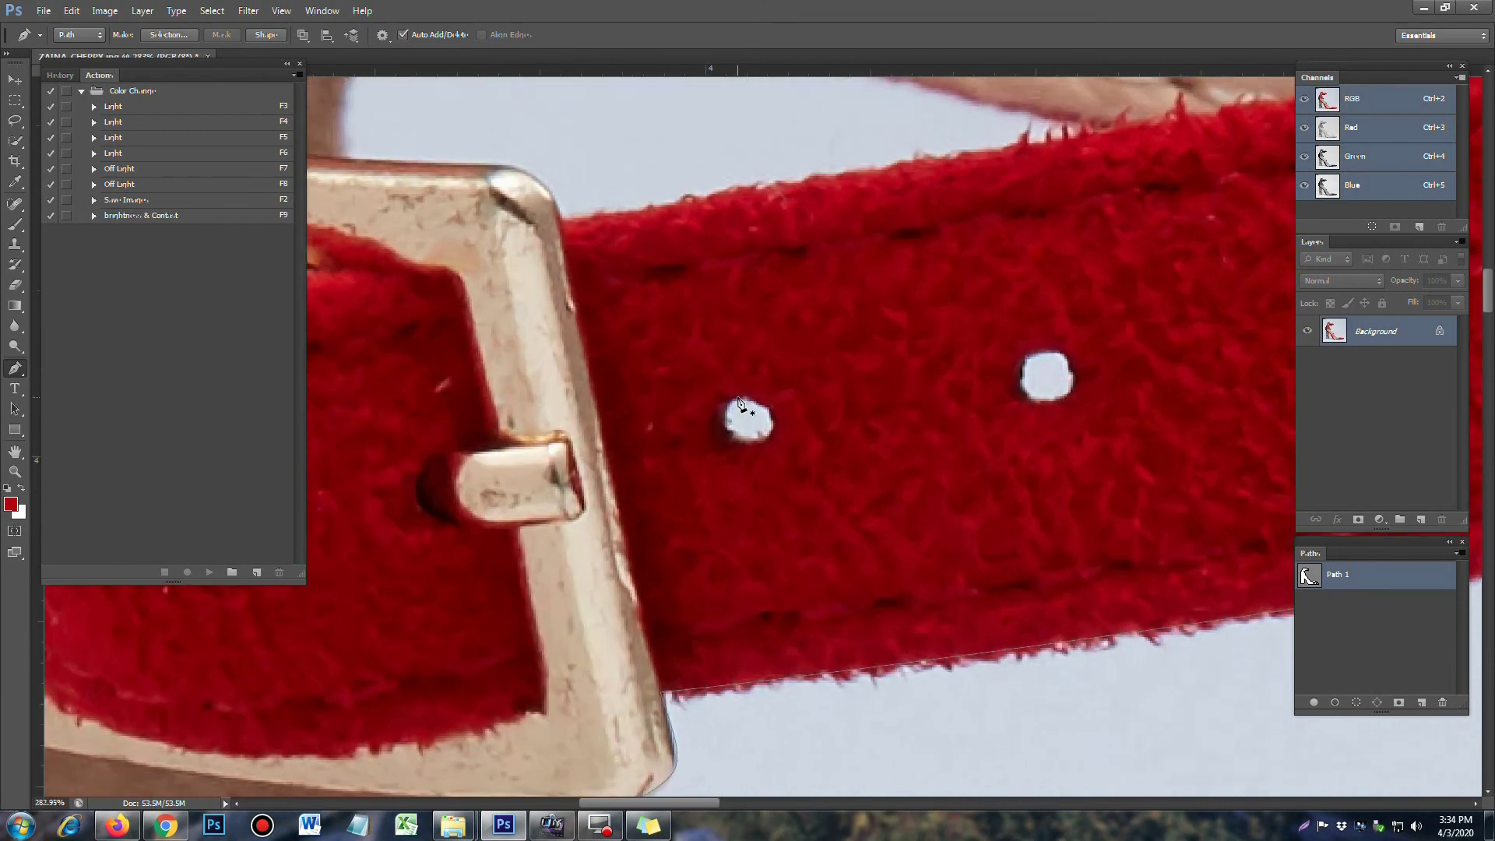
pyautogui.moveTo(774, 417); pyautogui.dragTo(734, 446)
pyautogui.click(722, 429)
pyautogui.click(738, 398)
# Step: Trace a closed curved path around the right strap hole
pyautogui.click(1025, 355)
pyautogui.click(1017, 380)
pyautogui.click(1056, 402)
pyautogui.moveTo(1075, 379); pyautogui.dragTo(1073, 361)
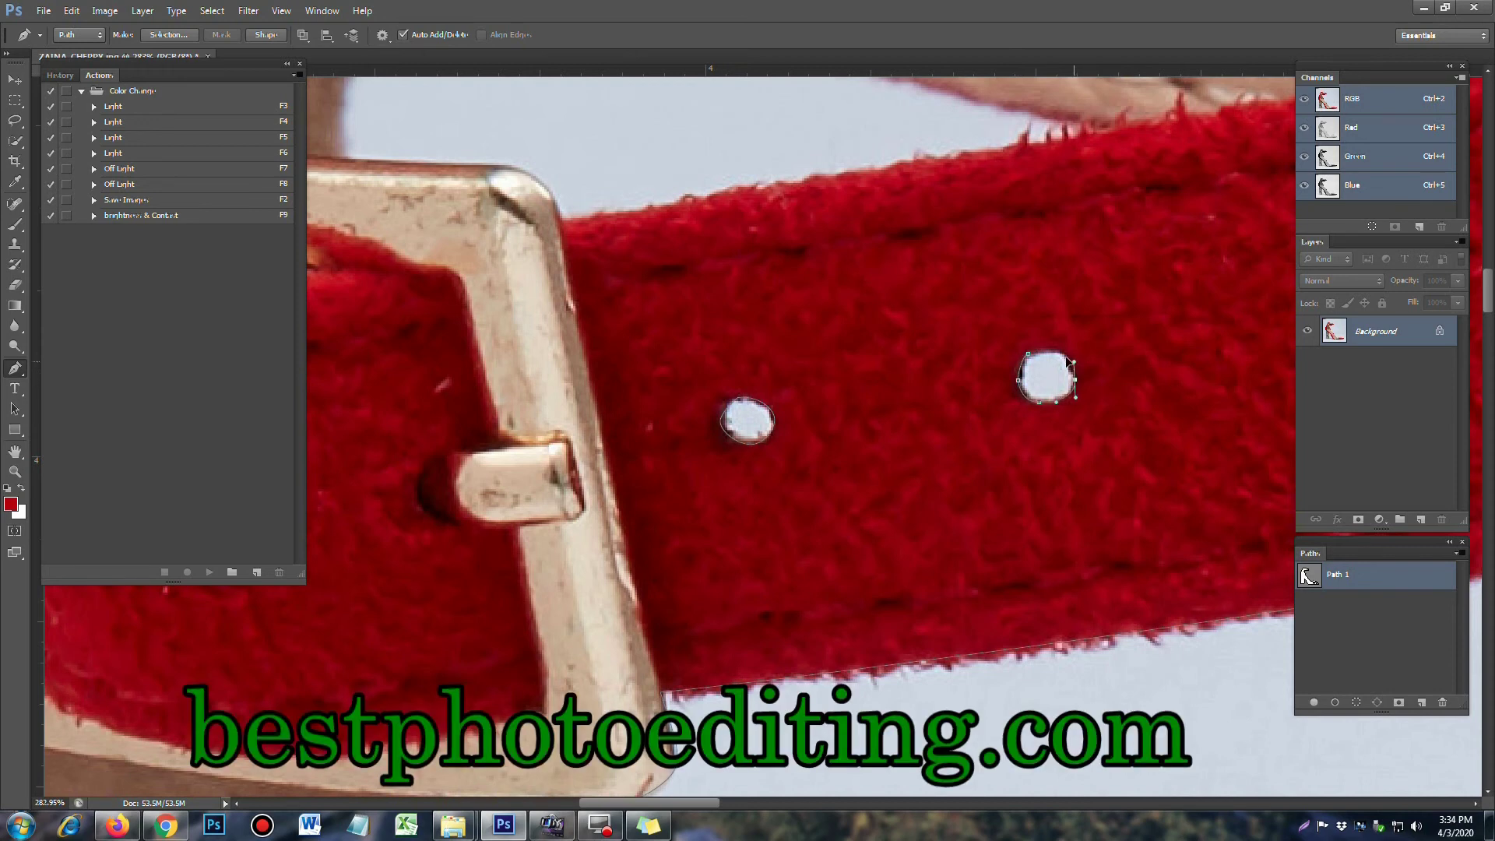
pyautogui.click(1025, 354)
# Step: Begin outlining the background gap above the buckle, curving around its corner
pyautogui.moveTo(598, 216); pyautogui.dragTo(604, 498)
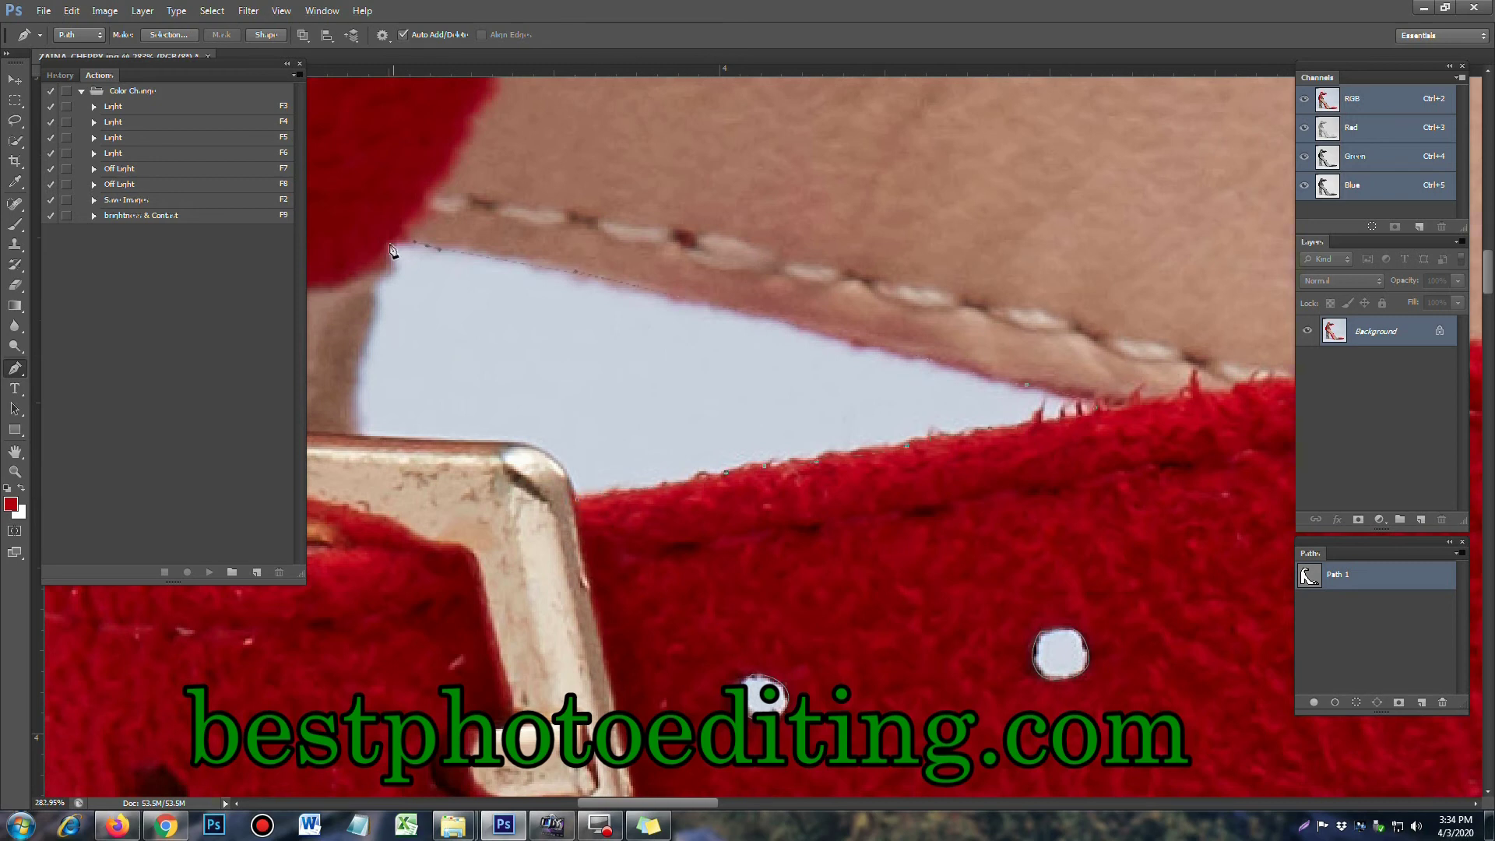
pyautogui.moveTo(394, 261); pyautogui.dragTo(375, 278)
pyautogui.click(362, 436)
pyautogui.moveTo(577, 495); pyautogui.dragTo(586, 536)
# Step: Zoom out and centre the whole sandal in view
pyautogui.scroll(-5, 526, 378)
pyautogui.scroll(-2, 526, 378)
pyautogui.scroll(-2, 525, 377)
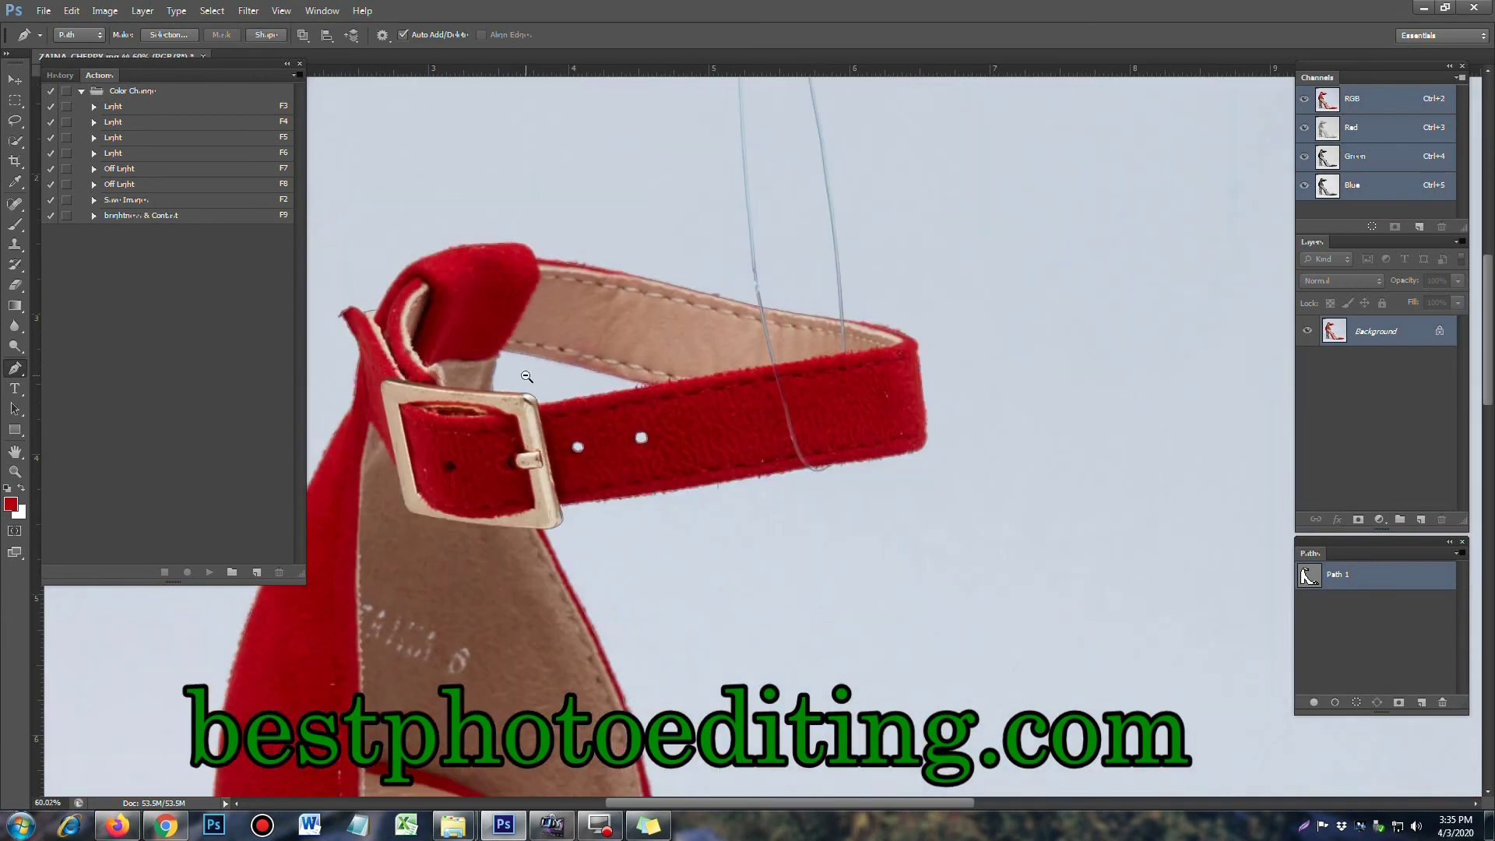
pyautogui.scroll(-1, 522, 390)
pyautogui.scroll(-1, 520, 399)
pyautogui.scroll(-2, 521, 399)
pyautogui.scroll(-1, 521, 399)
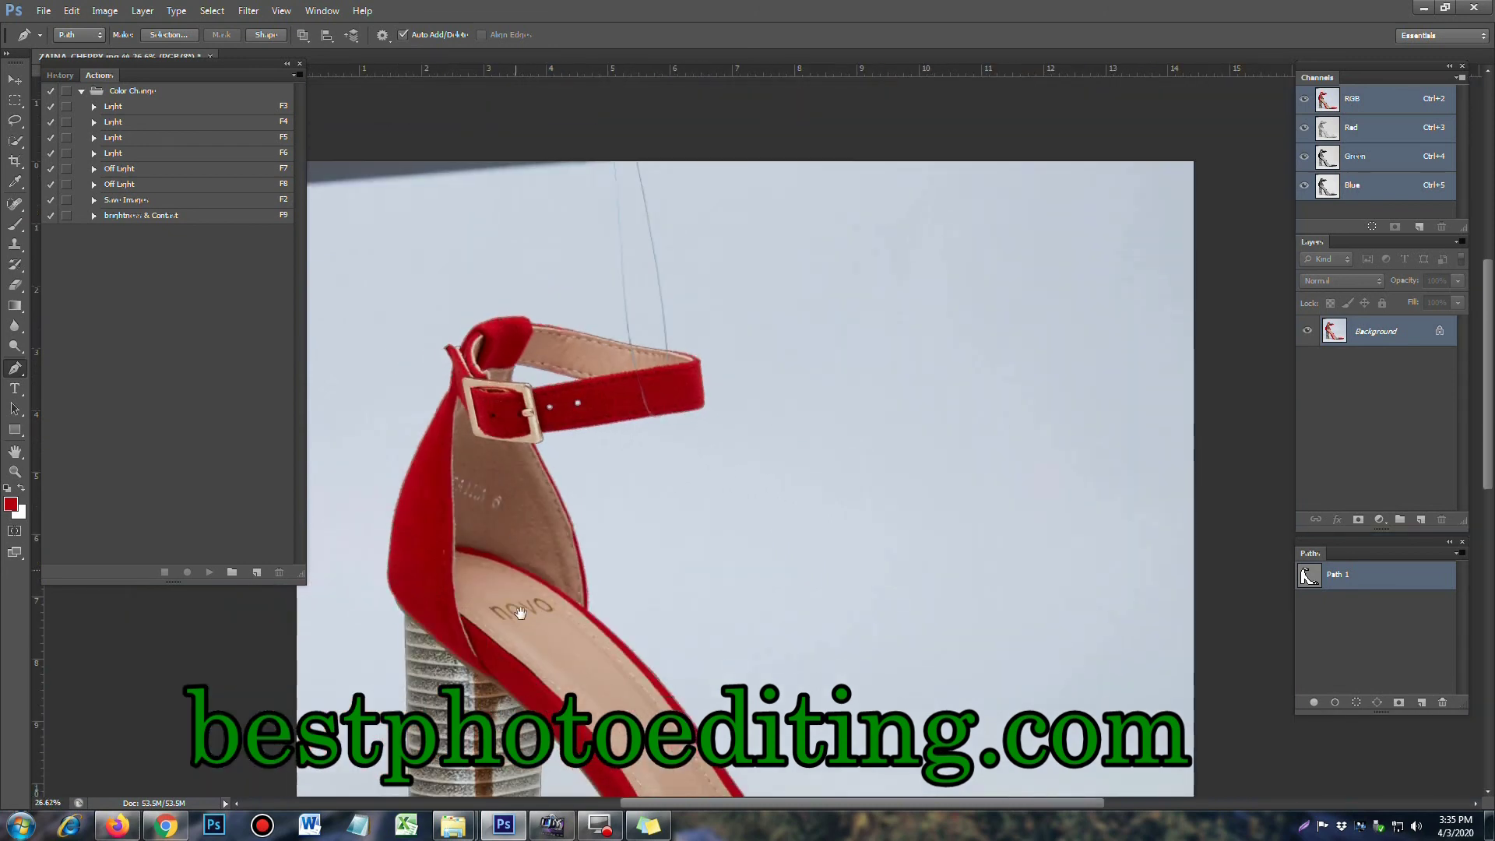
pyautogui.moveTo(571, 576); pyautogui.dragTo(739, 335)
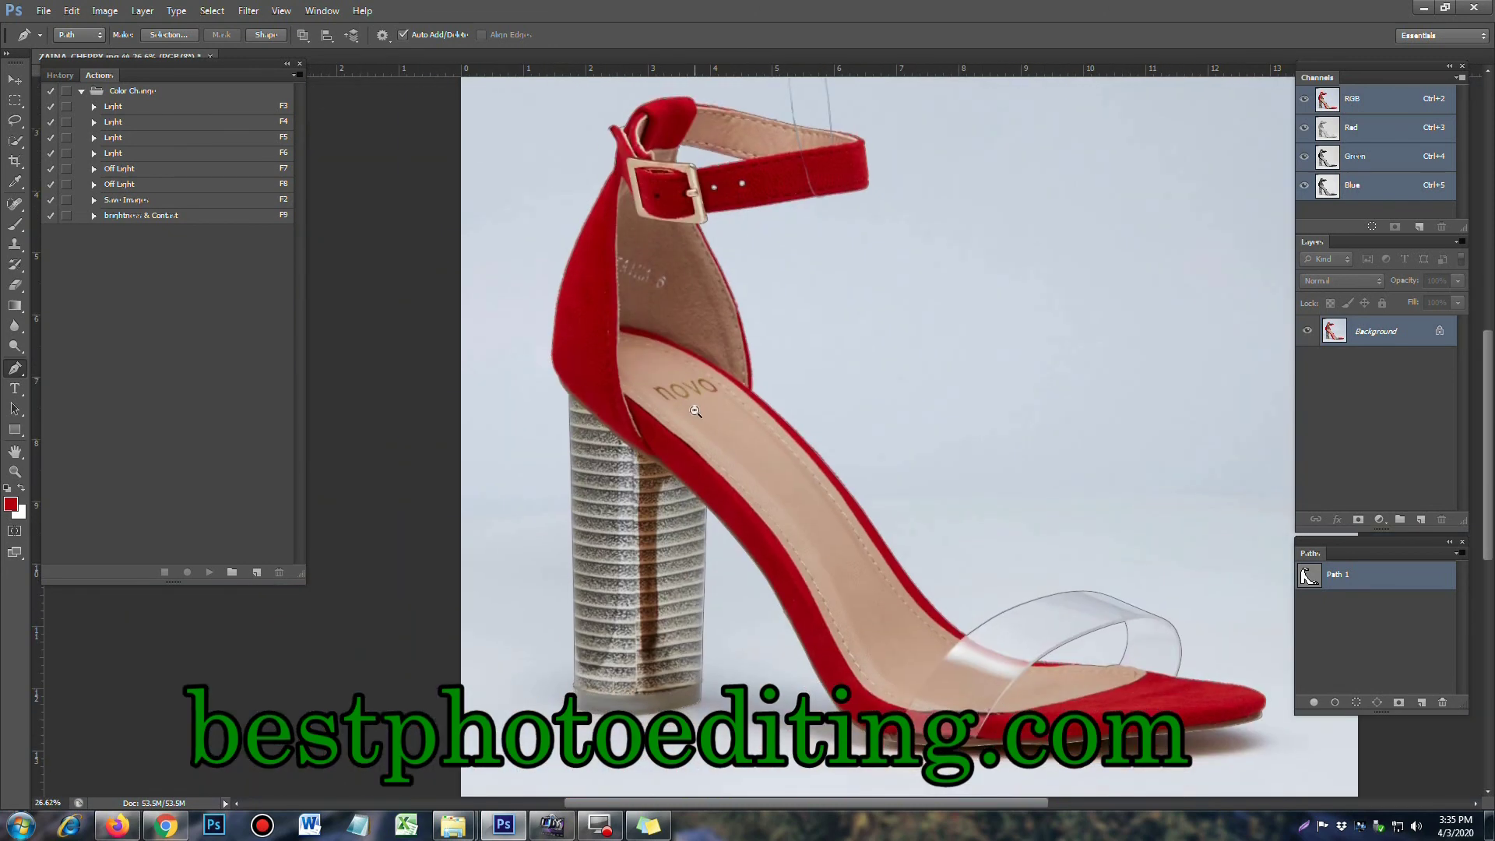
pyautogui.scroll(-1, 723, 456)
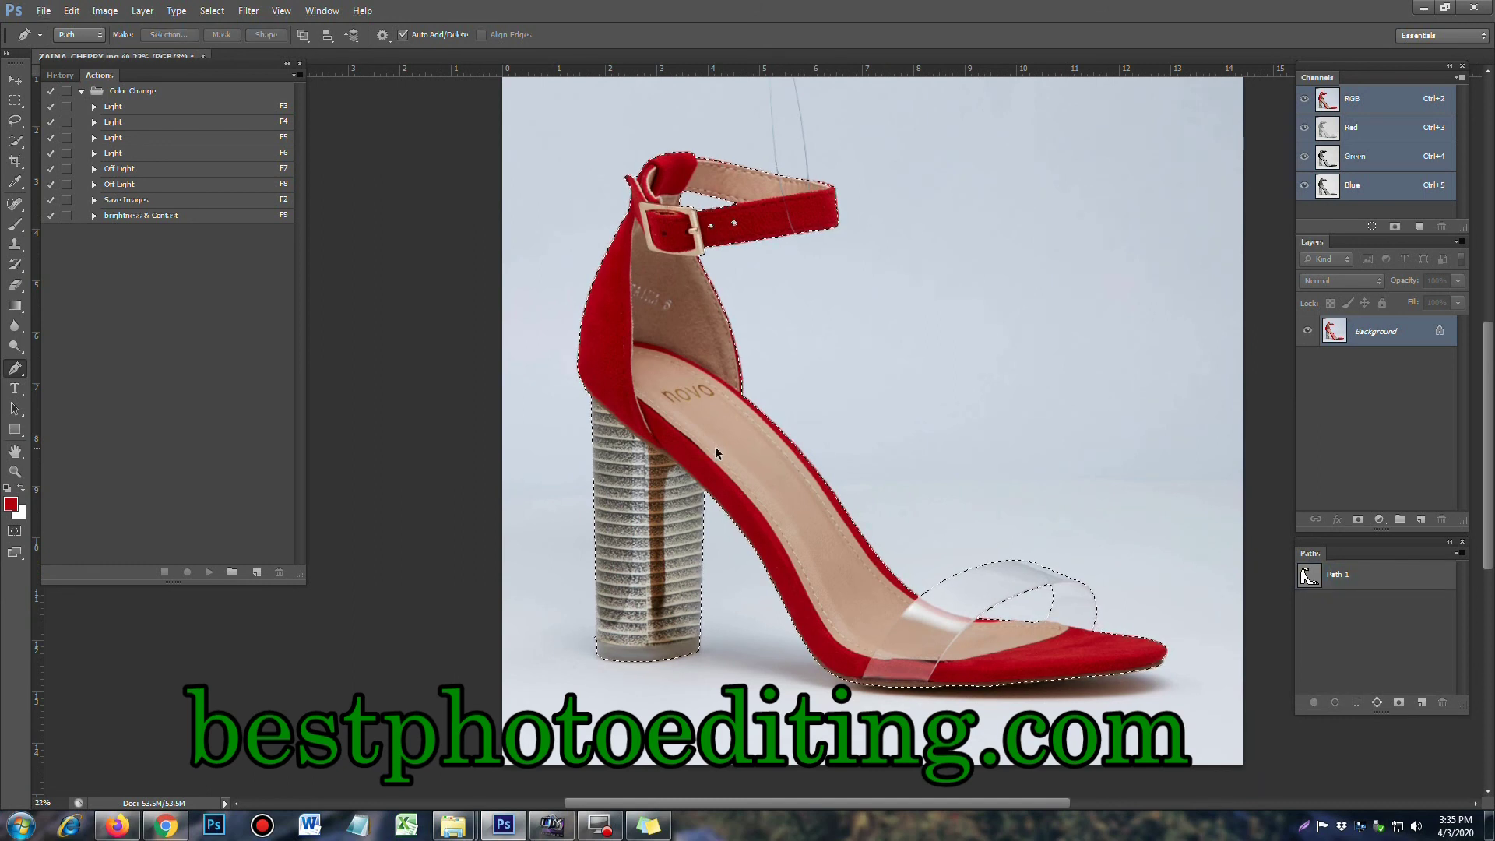
# Step: Feather the selection by 1 pixel and copy the sandal onto a new Layer 1
pyautogui.hotkey('shift', 'F6')
pyautogui.write('1')
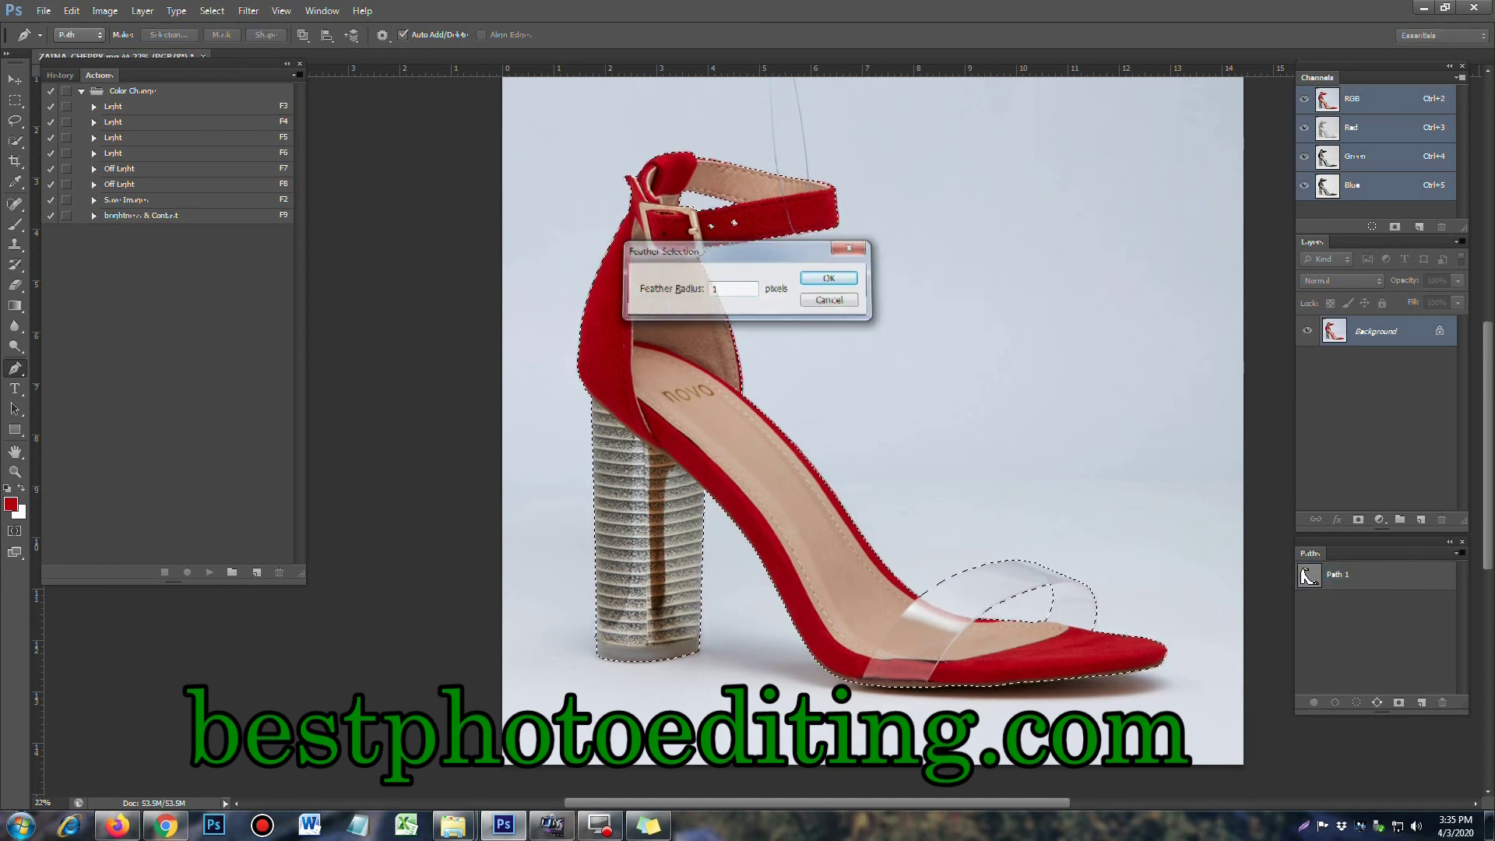
pyautogui.press('Return')
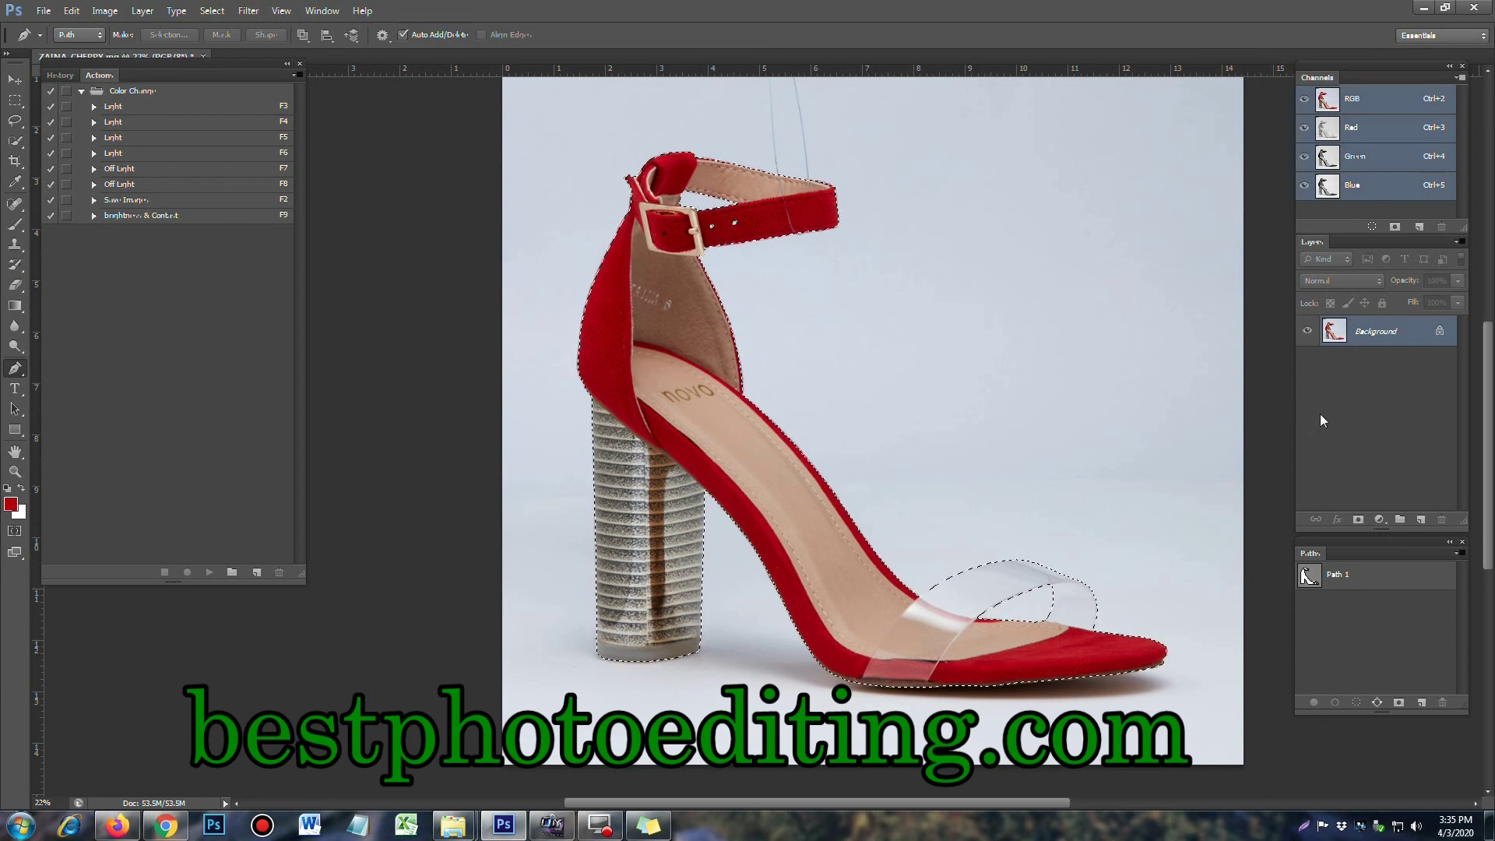
pyautogui.hotkey('ctrl', 'j')
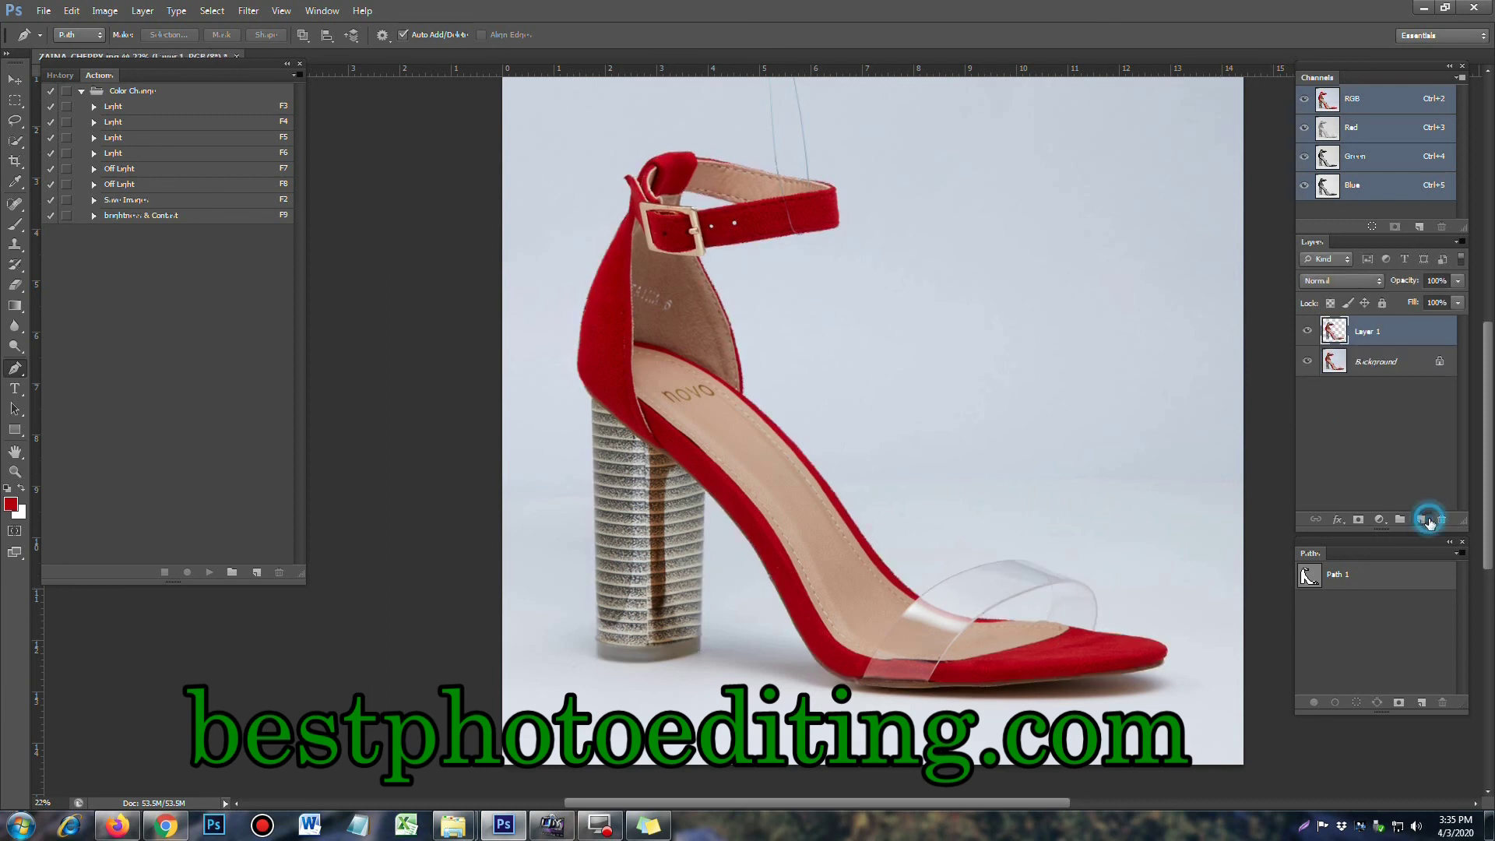
# Step: Add Layer 2 below the sandal, fill it white, and toggle its visibility to compare
pyautogui.keyDown('ctrl'); pyautogui.click(1429, 521); pyautogui.keyUp('ctrl')
pyautogui.press('d')
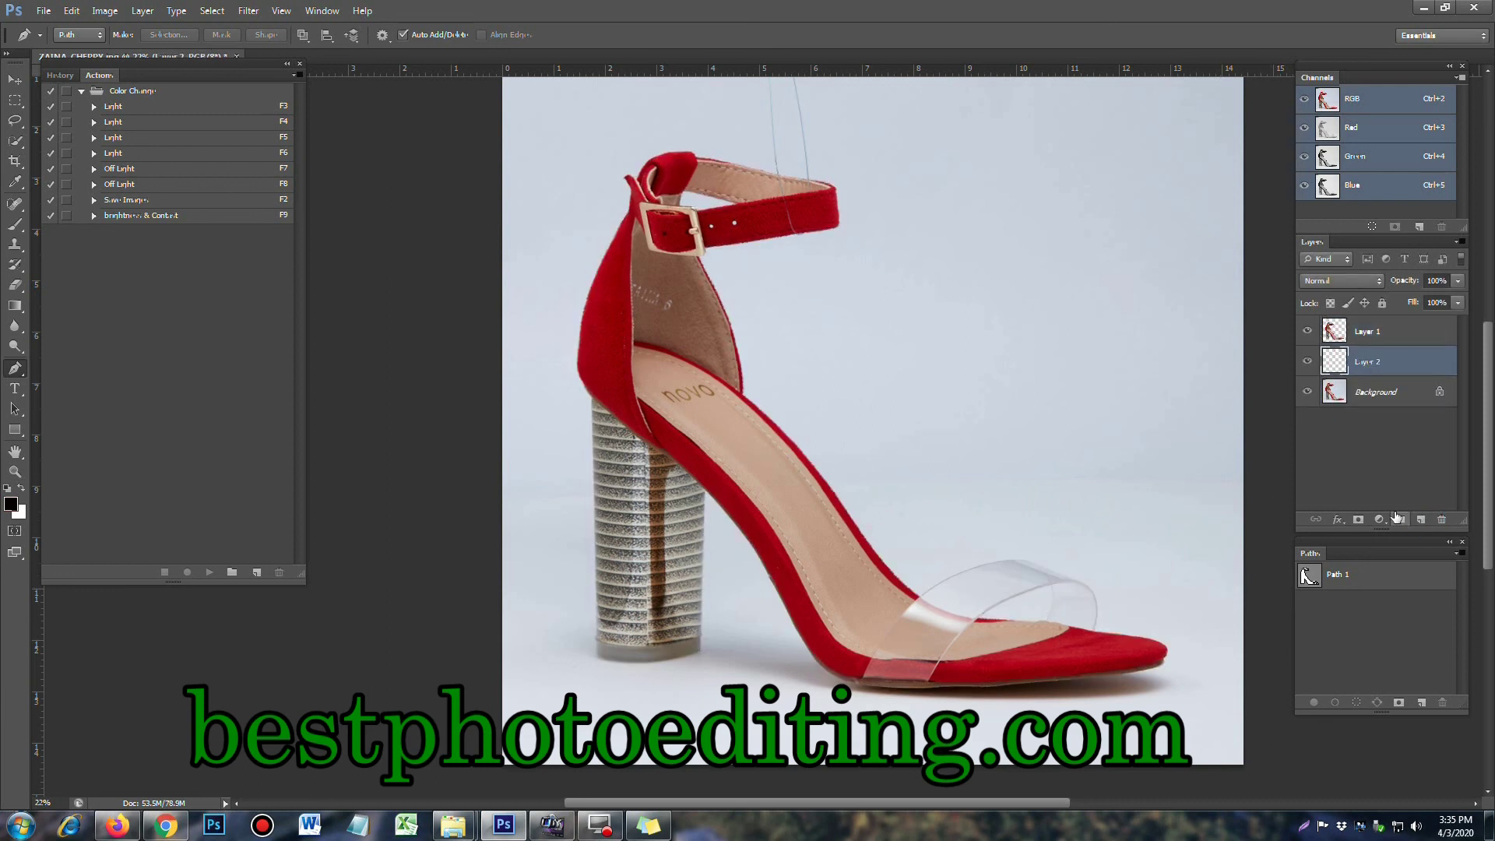
pyautogui.hotkey('ctrl', 'BackSpace')
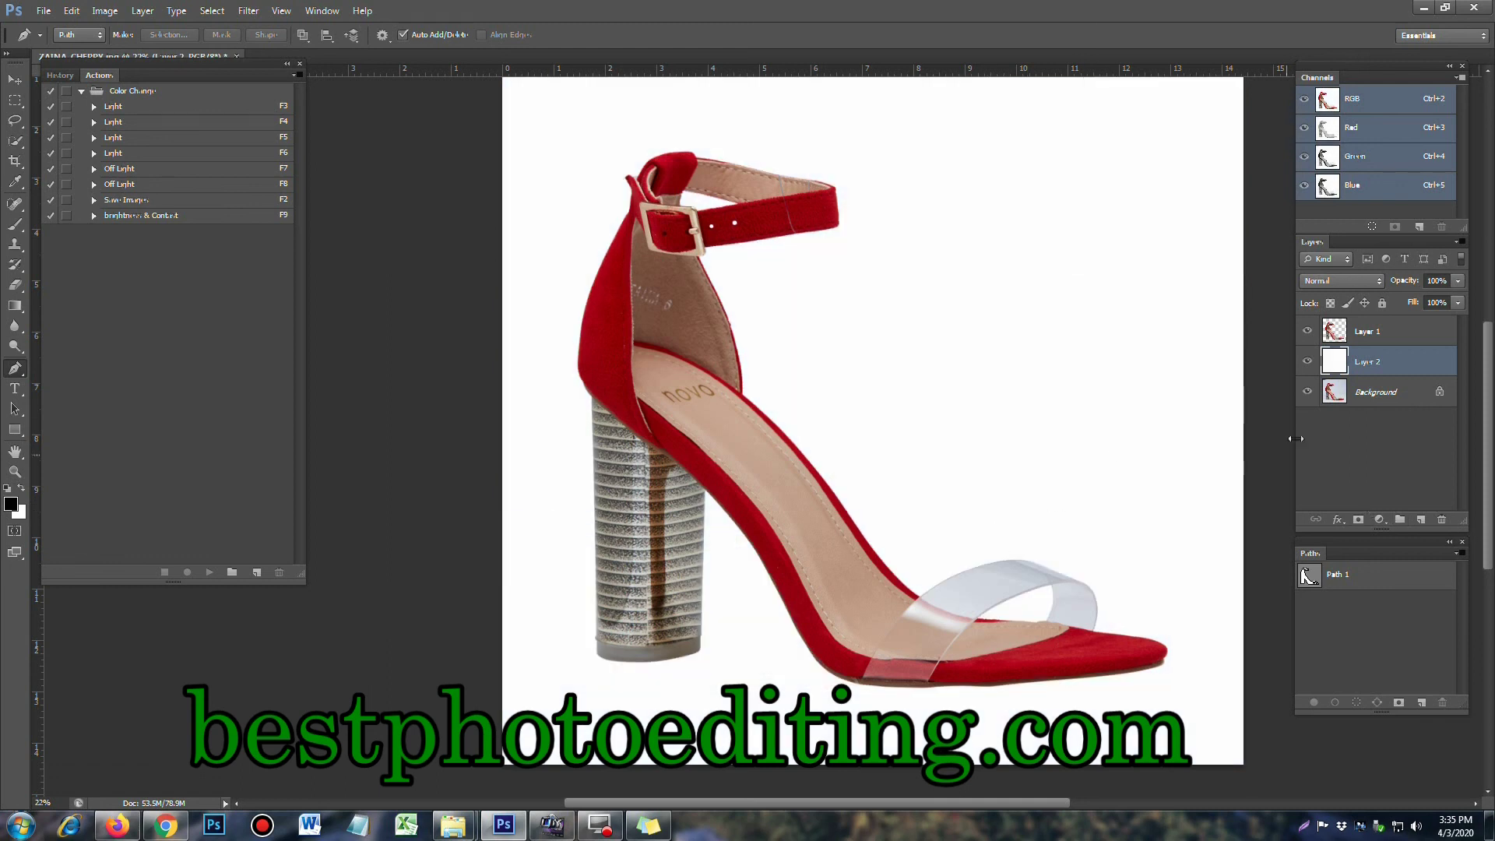
pyautogui.click(1307, 361)
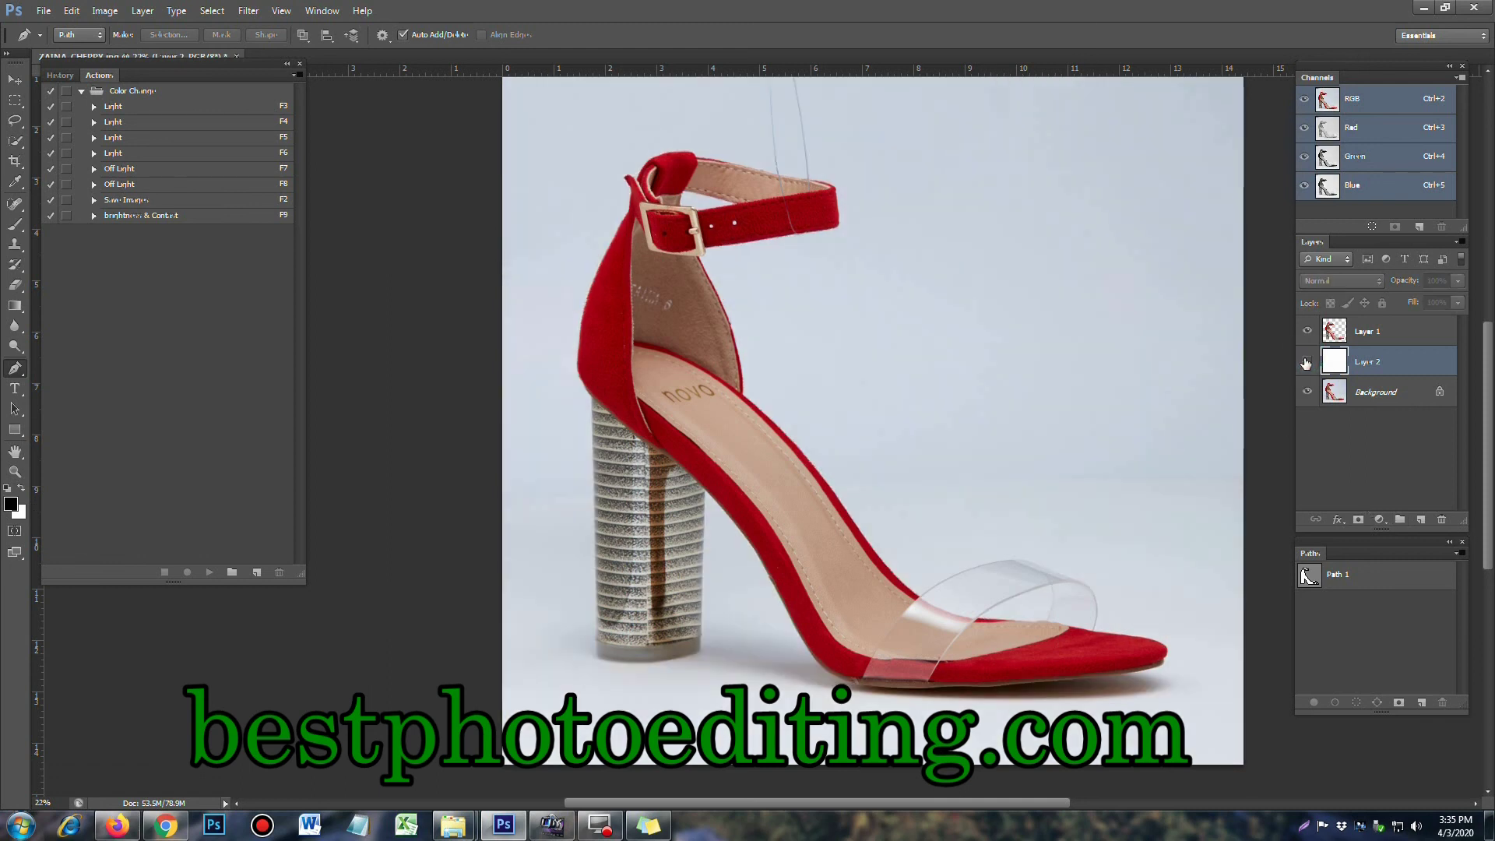
pyautogui.click(1307, 361)
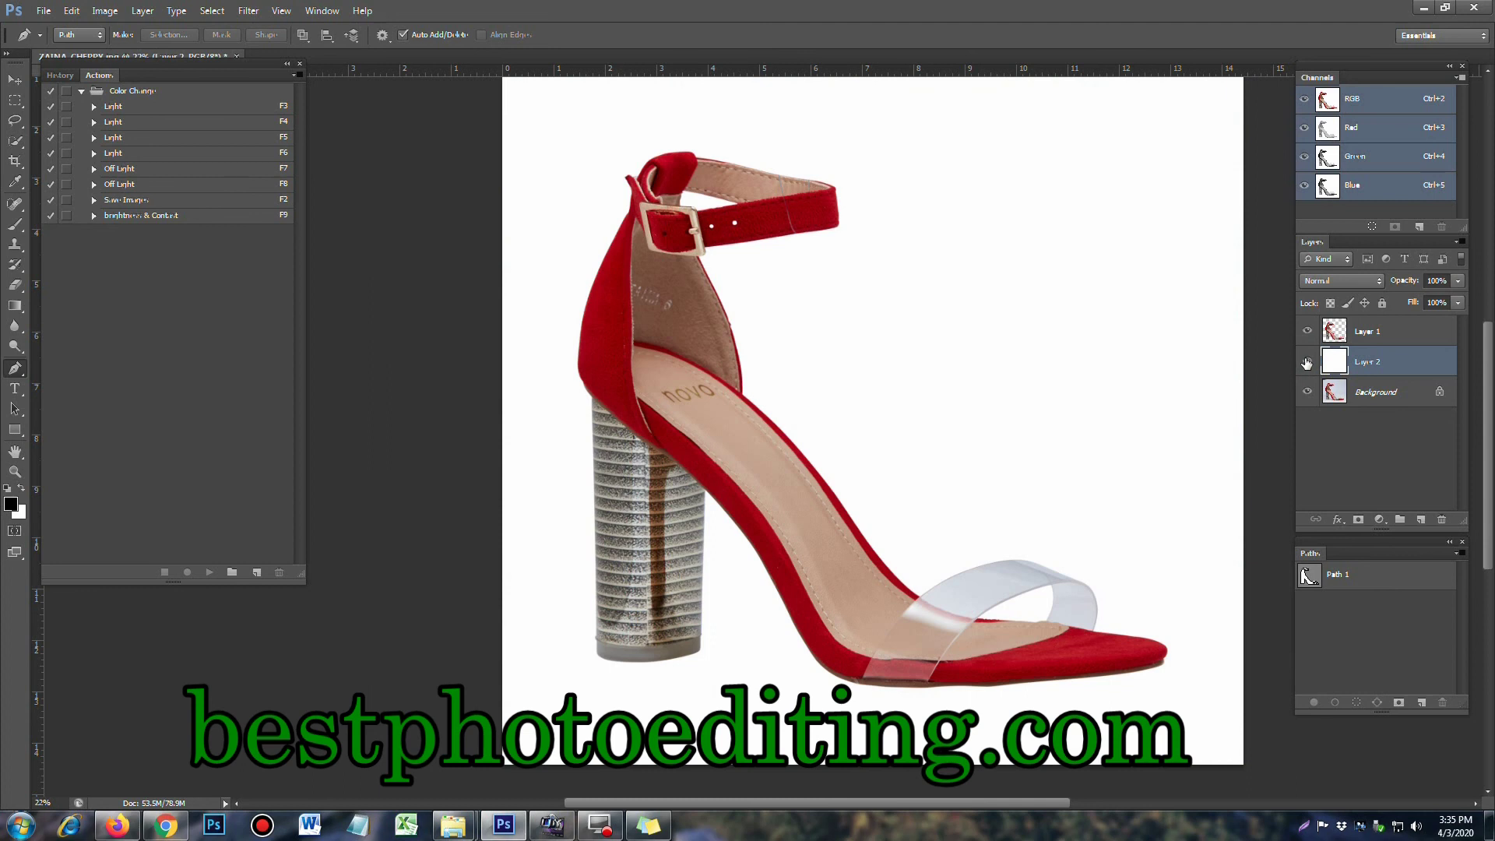